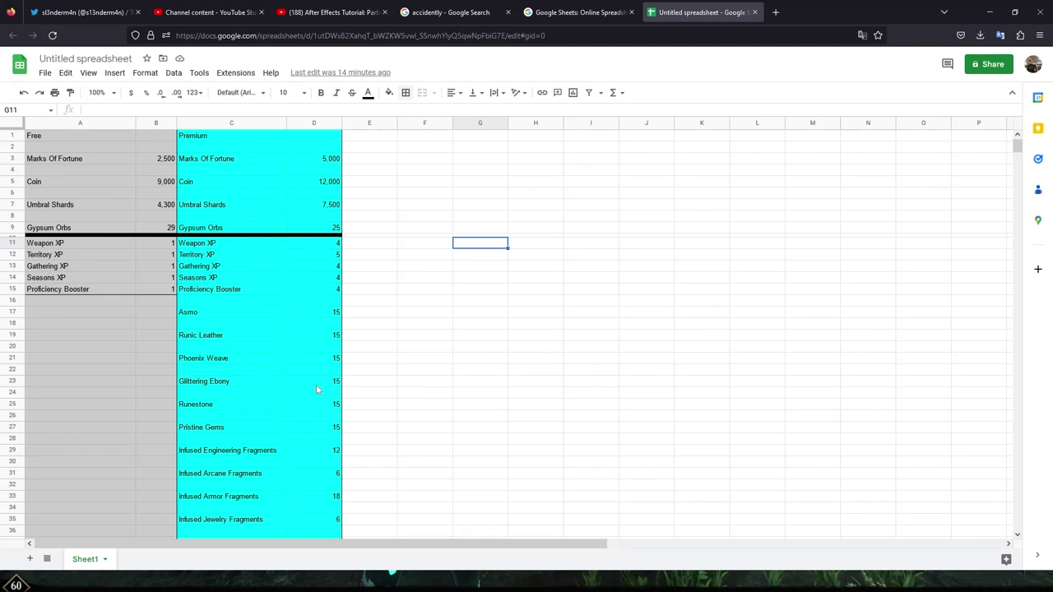
Enter a SUM formula in F3 that adds the free and premium Marks Of Fortune amounts from B3 and D3
scroll(318, 366, down, 2)
scroll(317, 359, up, 2)
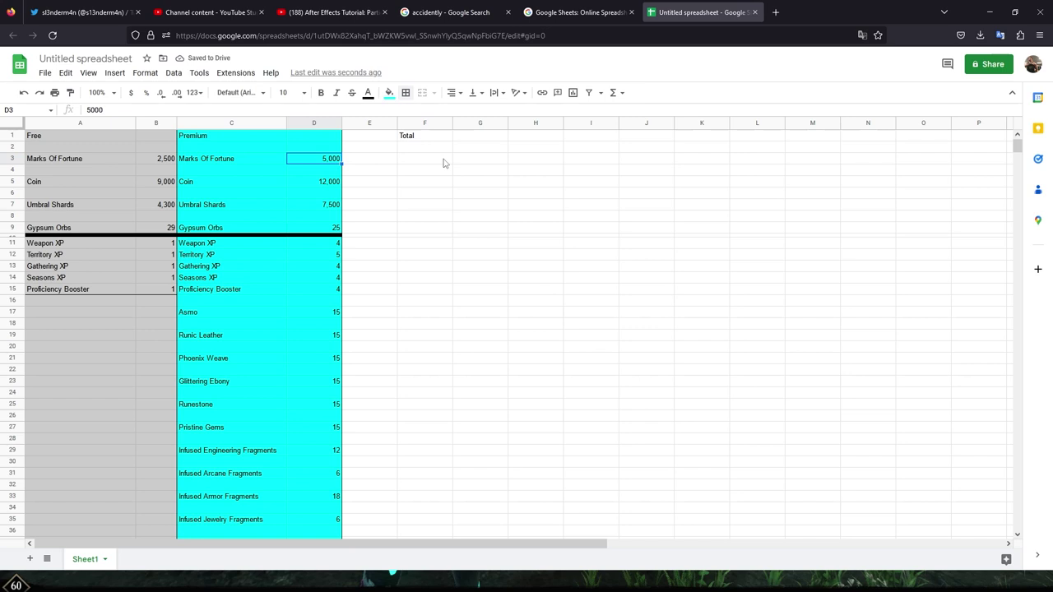
click(438, 172)
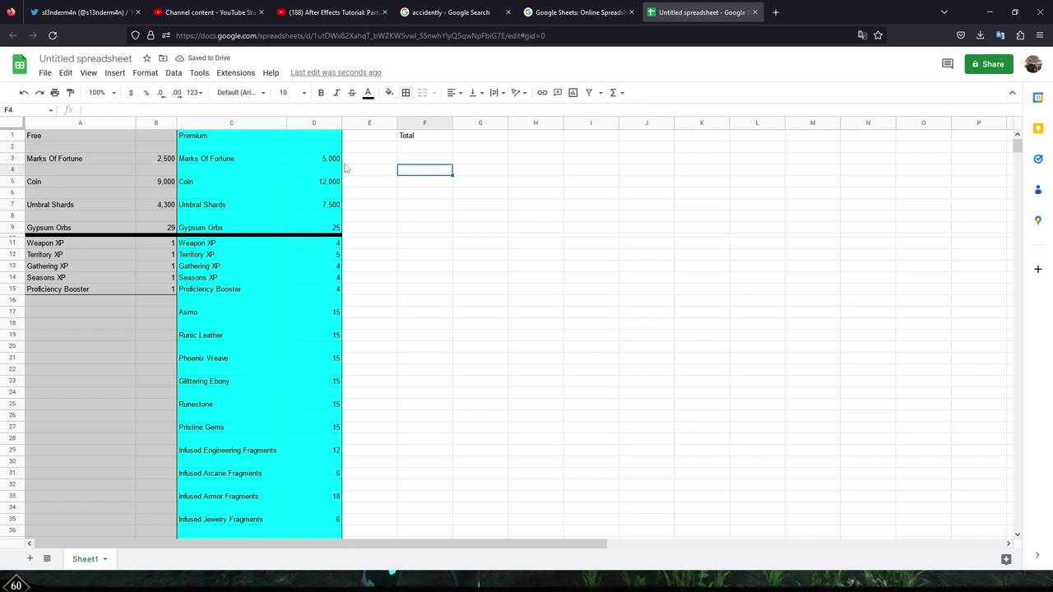
click(368, 161)
click(410, 162)
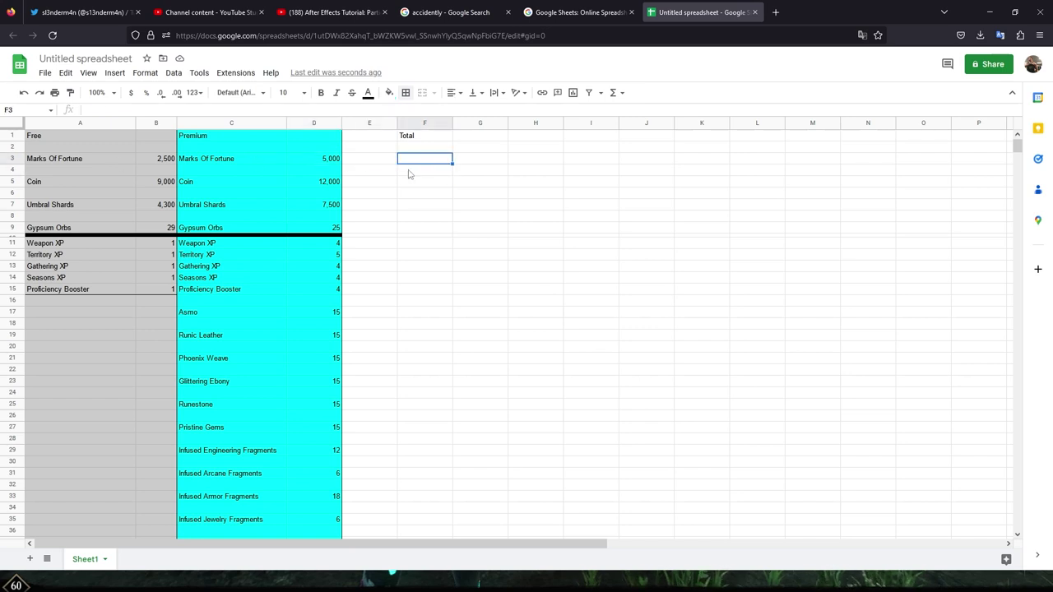
text(=)
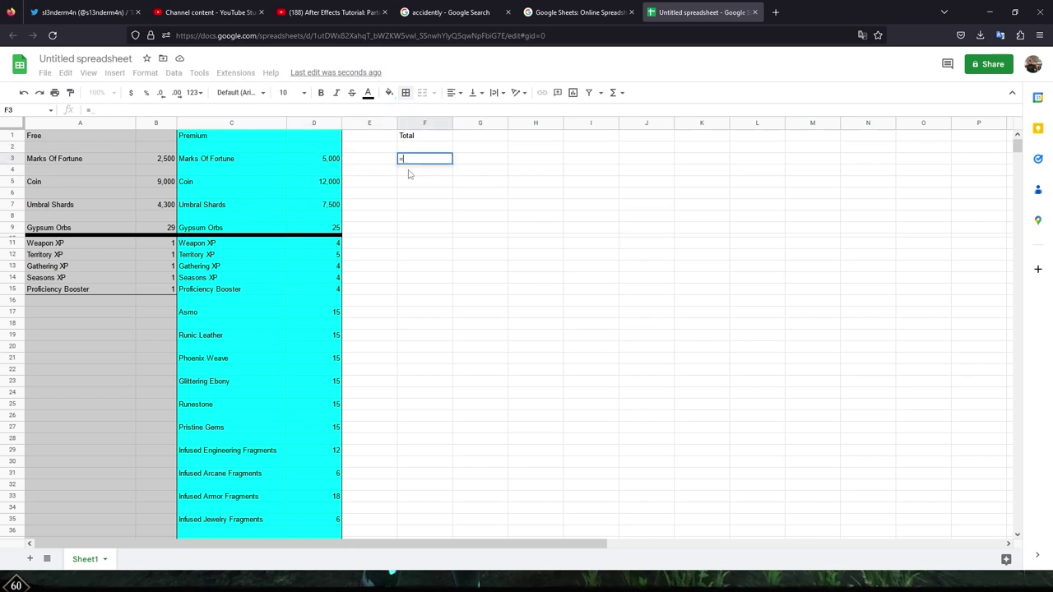
text(sum()
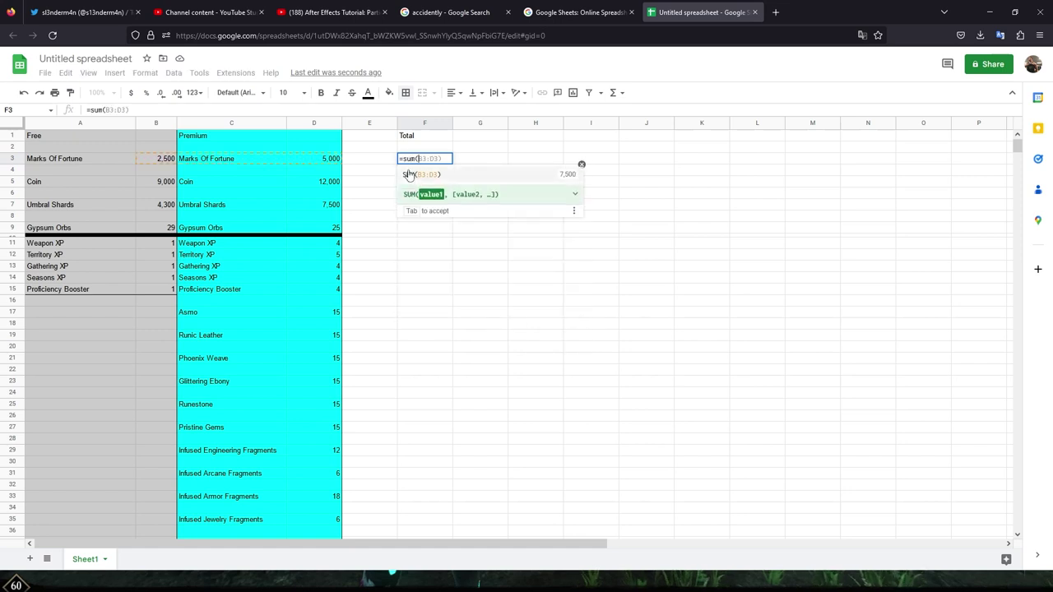
click(156, 160)
text(,)
click(313, 162)
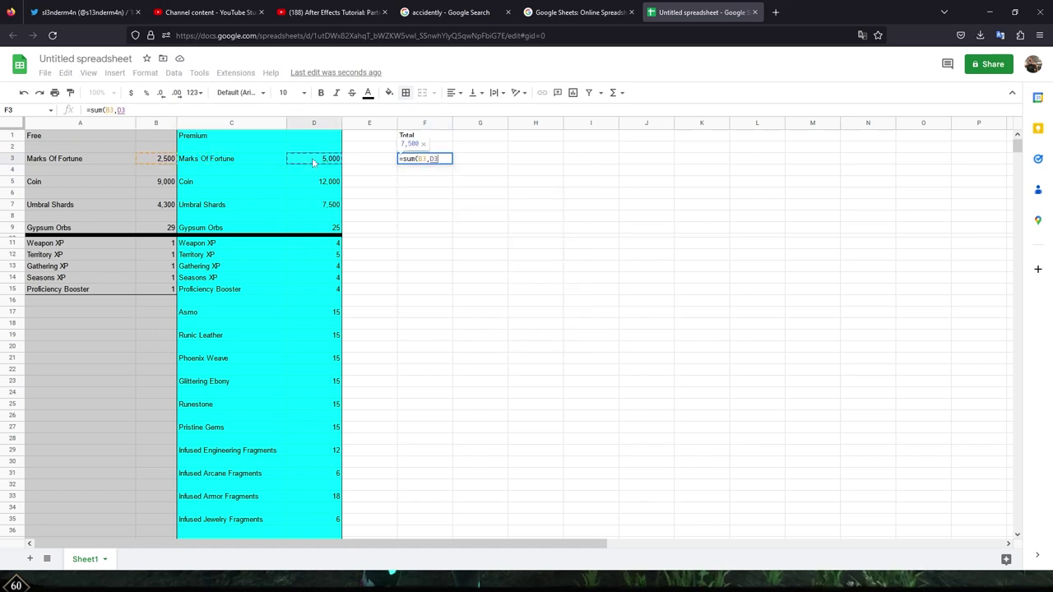
key(Return)
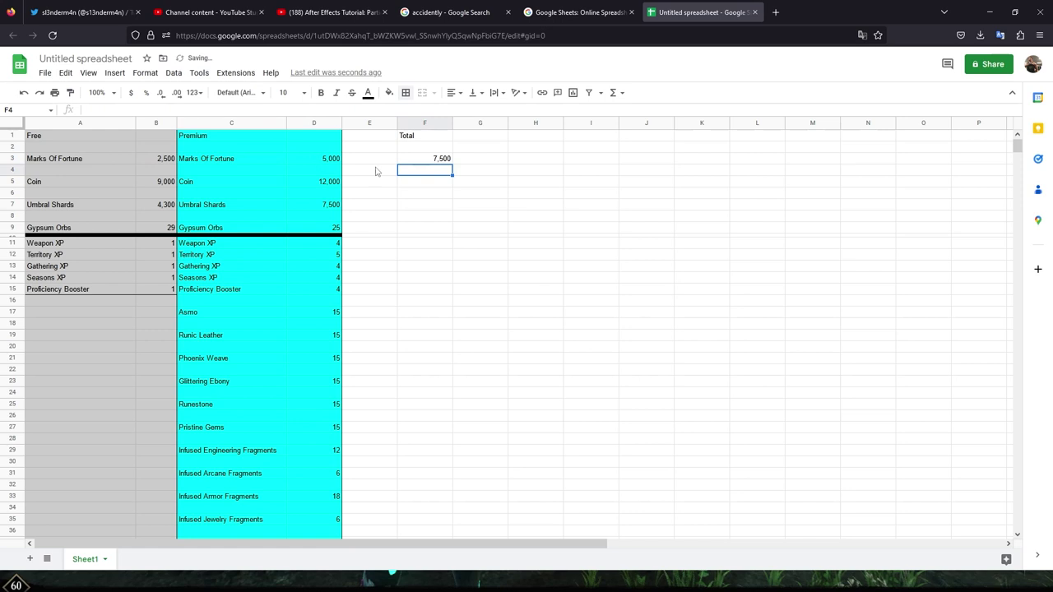
Fill the F3 sum formula down the Total column through F38
click(444, 164)
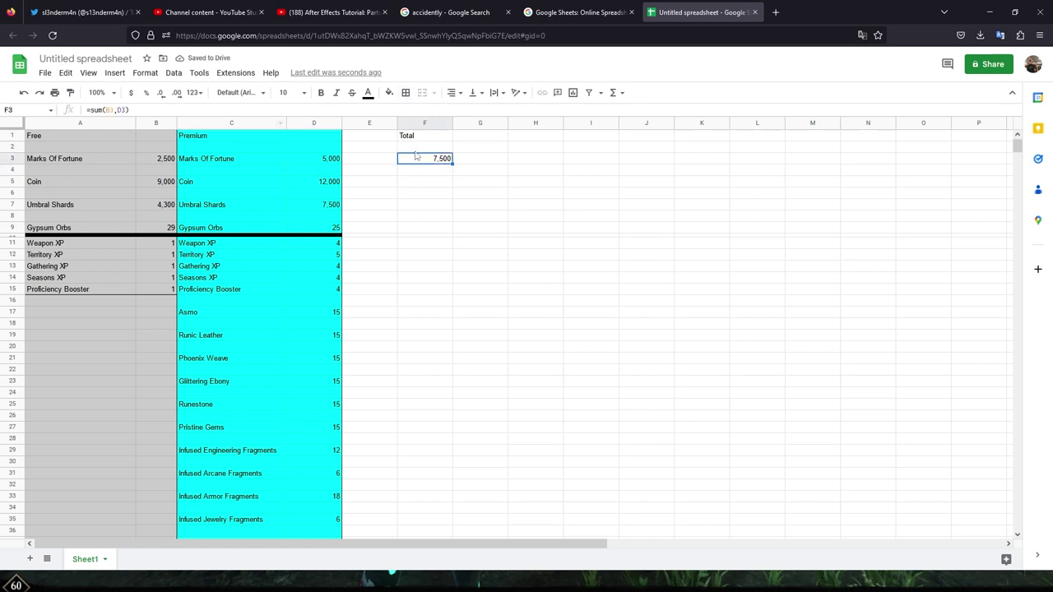
drag(453, 163, 437, 397)
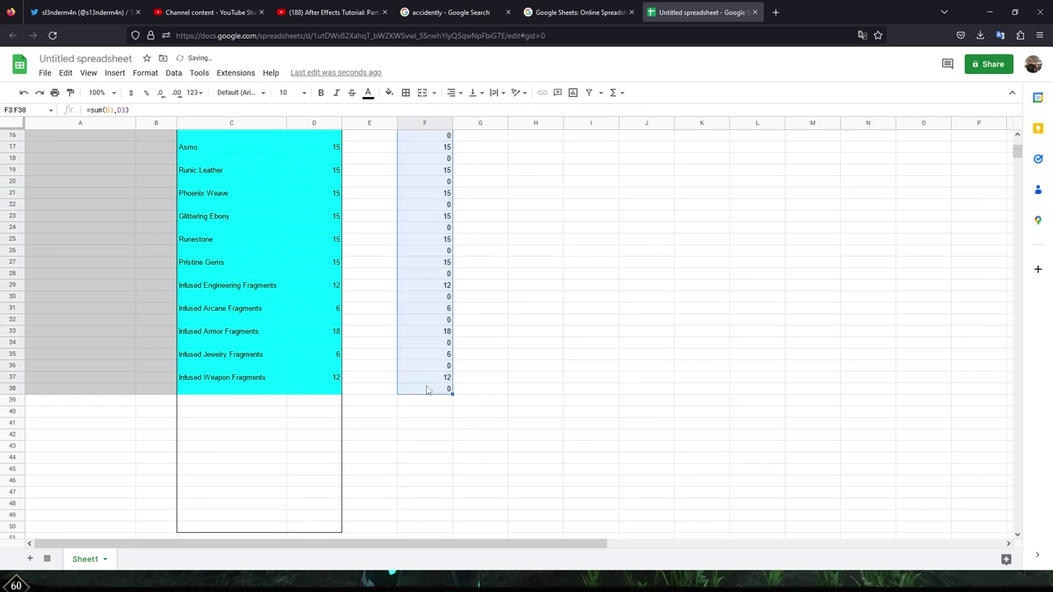
click(463, 321)
scroll(449, 247, up, 5)
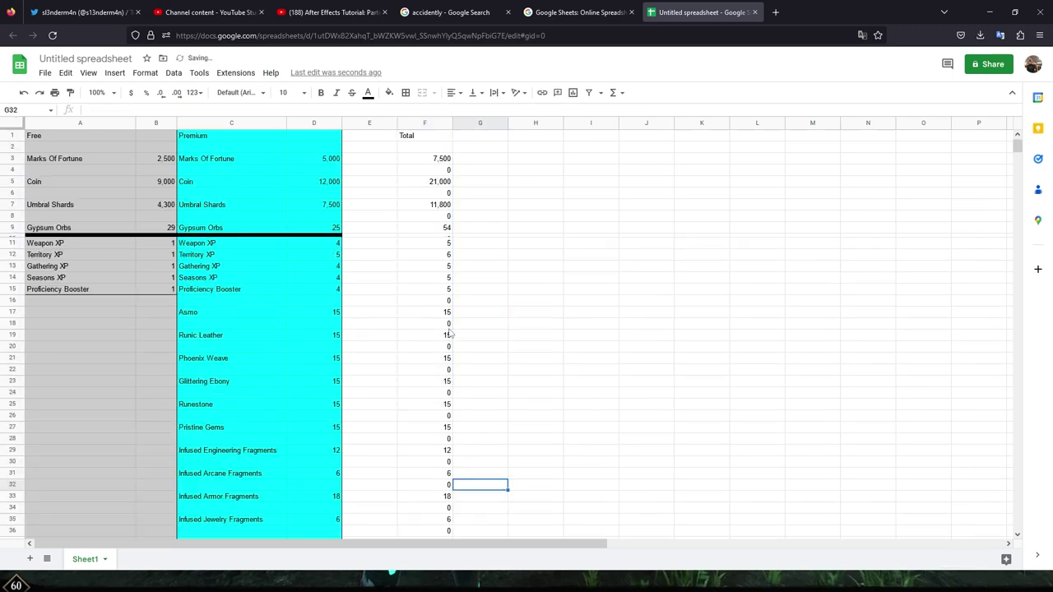
Clear the unneeded formulas from F4 and F8, on the blank rows of the Total column
click(444, 170)
key(Delete)
click(446, 215)
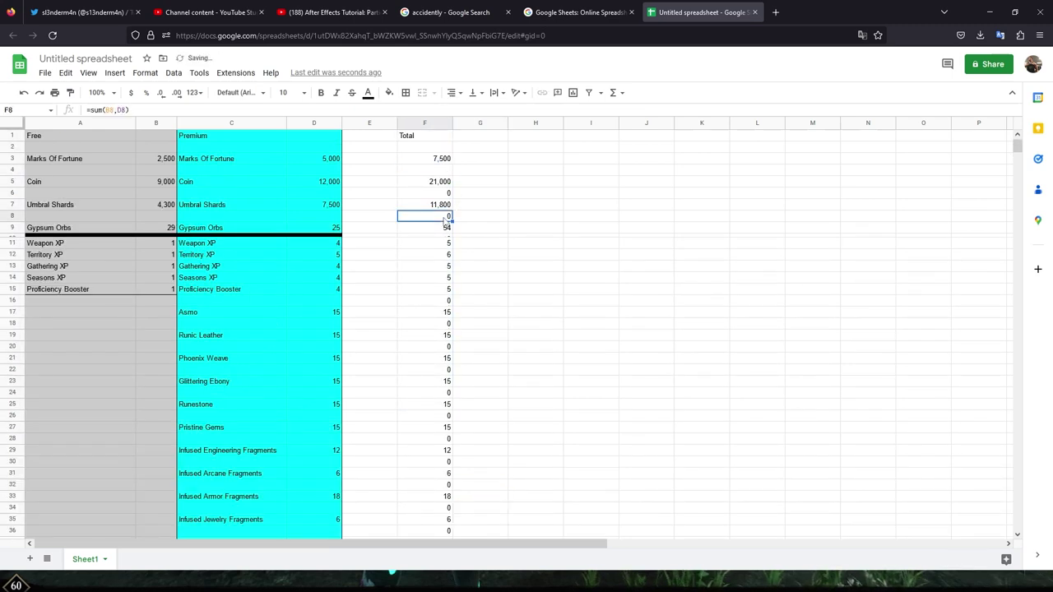
key(Delete)
click(447, 280)
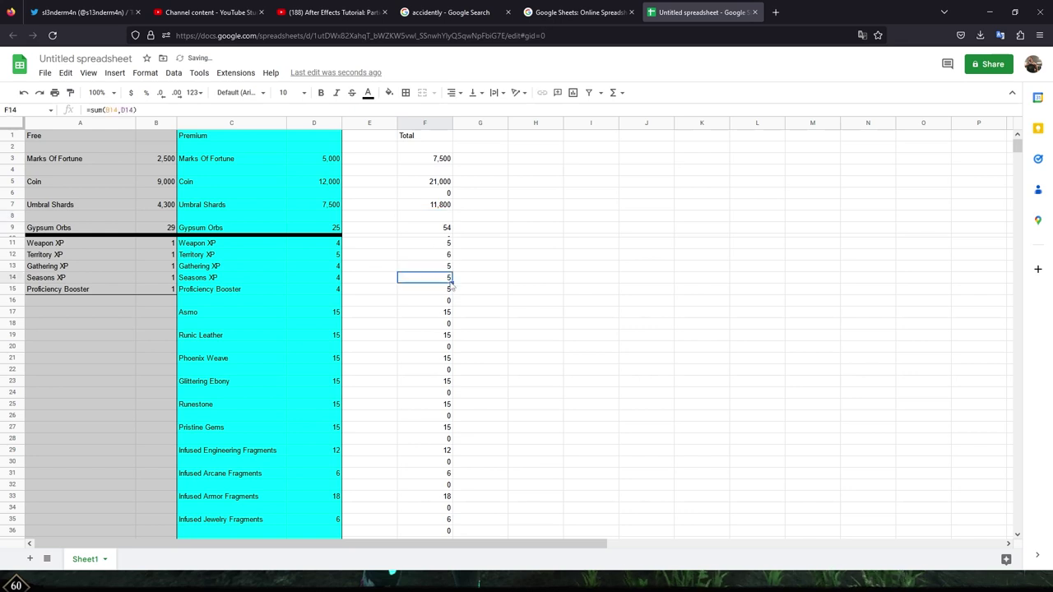
click(459, 196)
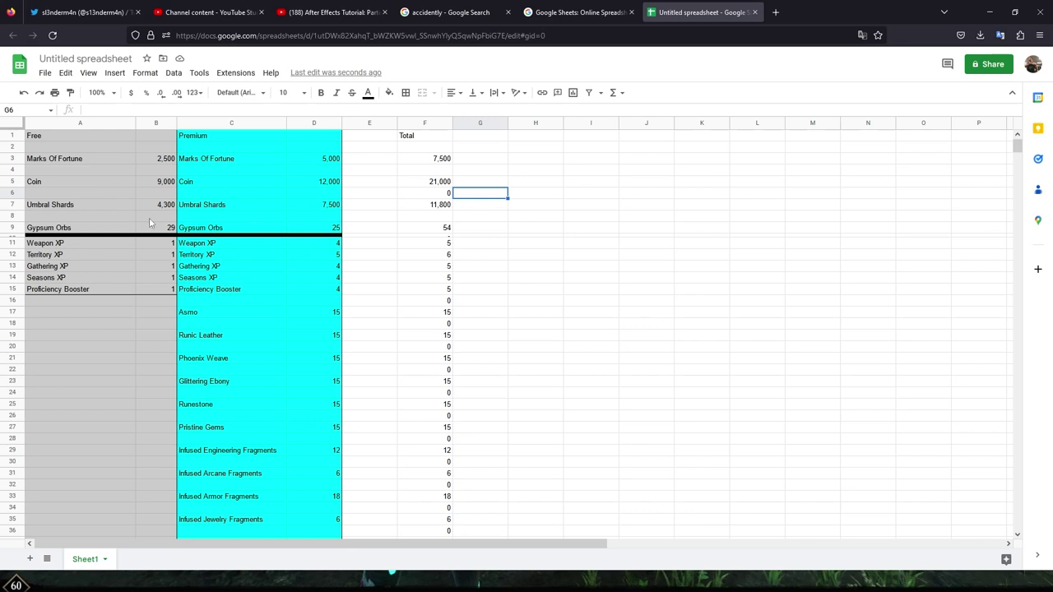
Examine the free rewards list and compare the Marks Of Fortune and Gypsum Orbs amounts with the premium ones
scroll(152, 251, down, 2)
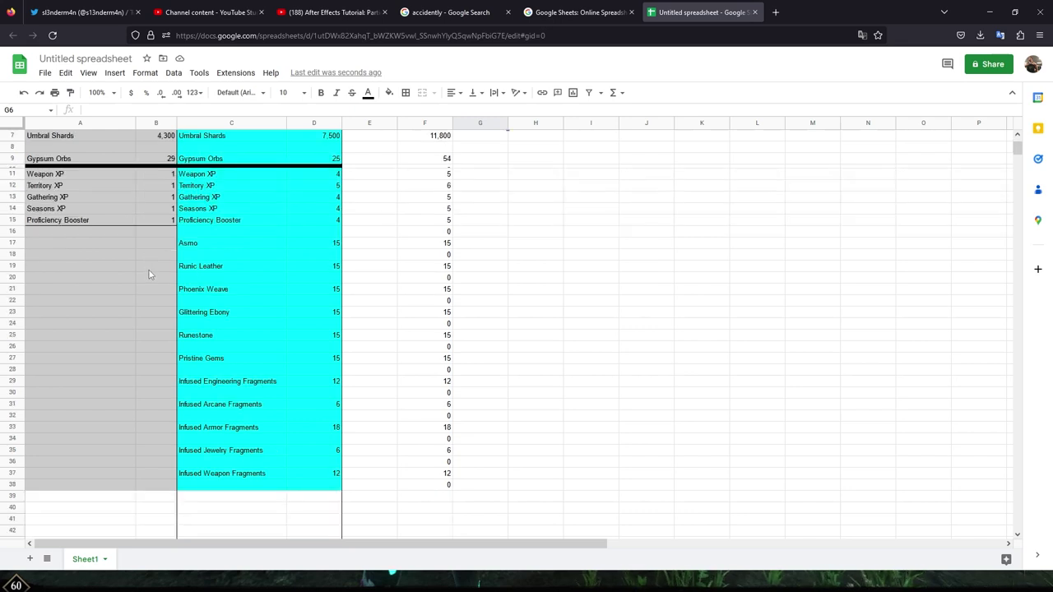
scroll(152, 251, up, 2)
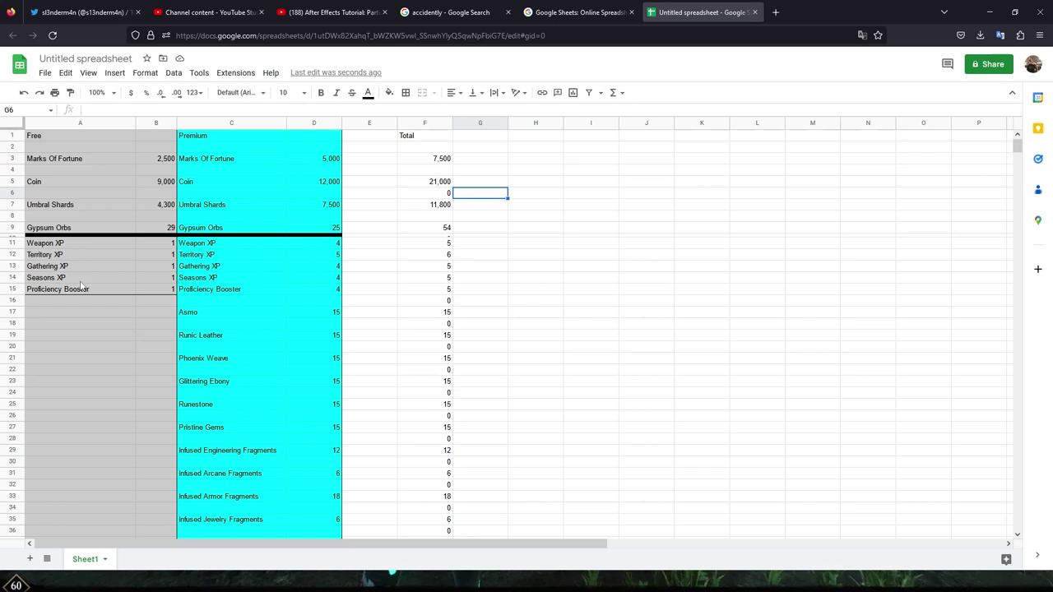
click(159, 292)
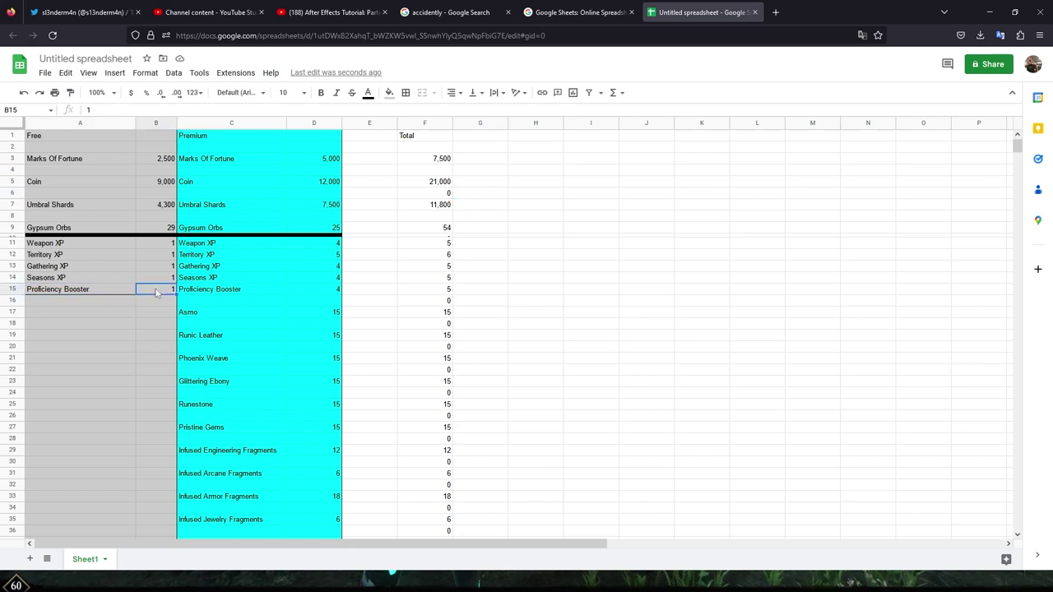
click(127, 293)
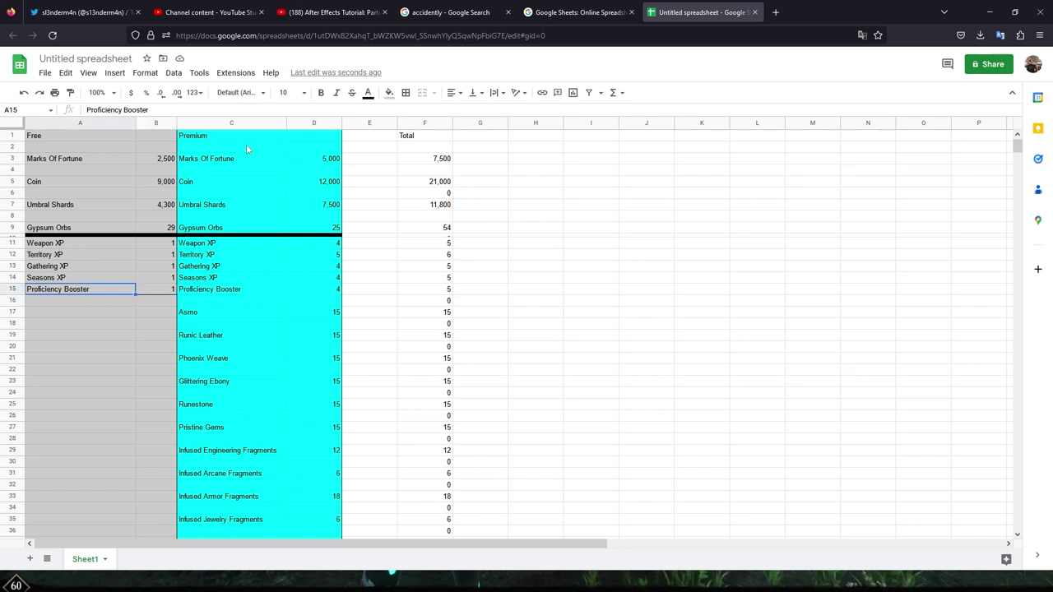
click(322, 161)
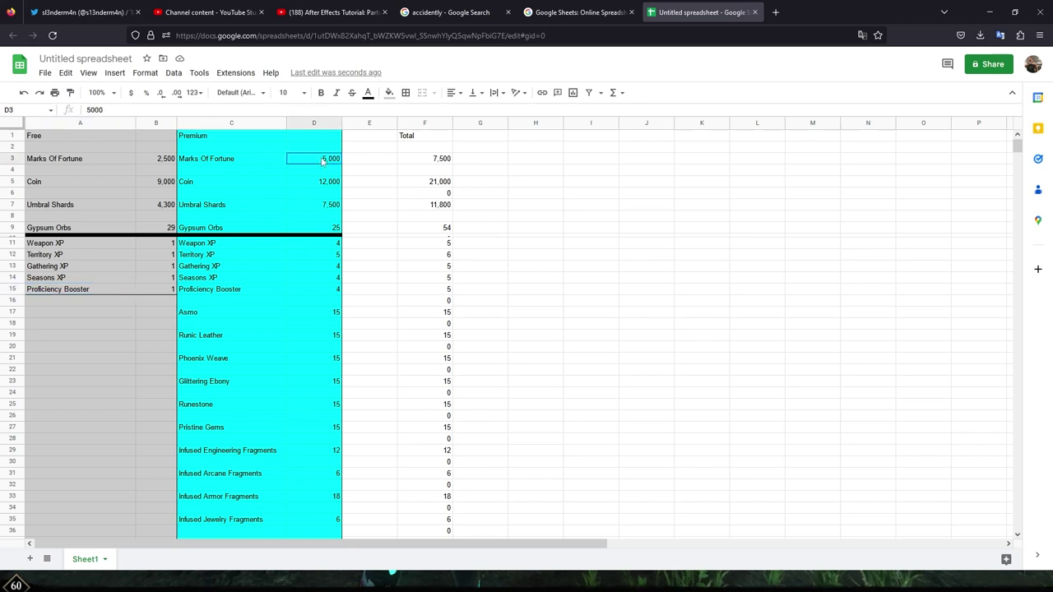
click(283, 161)
click(313, 161)
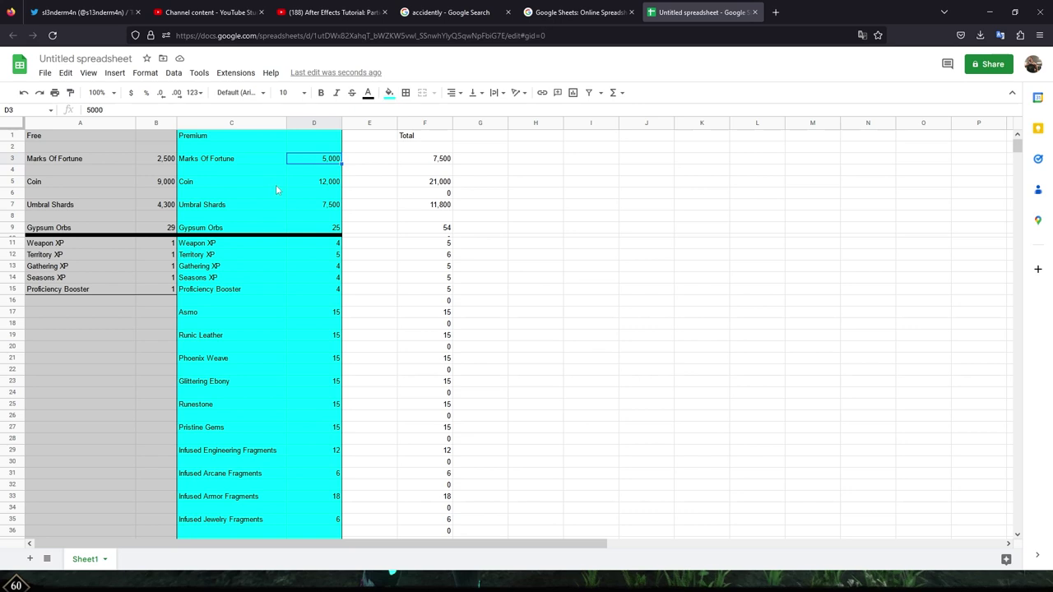
click(336, 231)
click(174, 231)
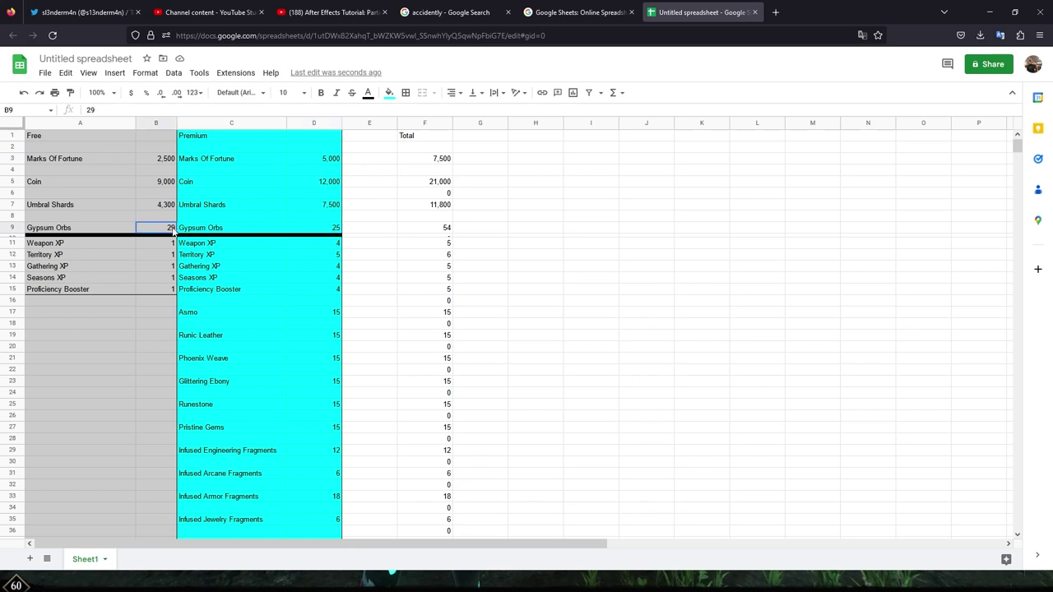
click(336, 232)
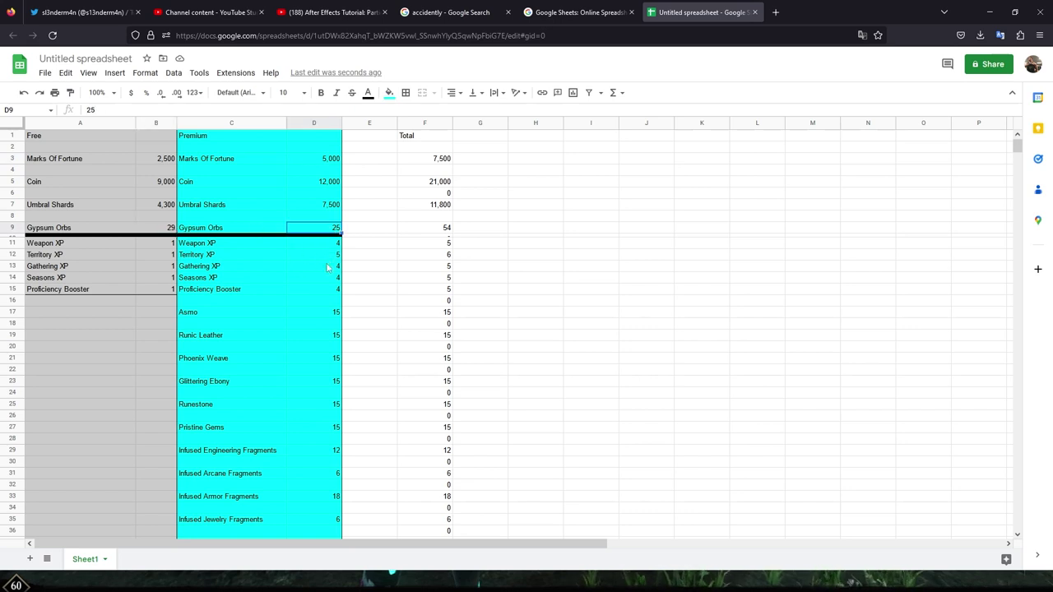
Examine the premium XP and Proficiency Booster amounts and the Asmo row, comparing them with the free column
click(329, 257)
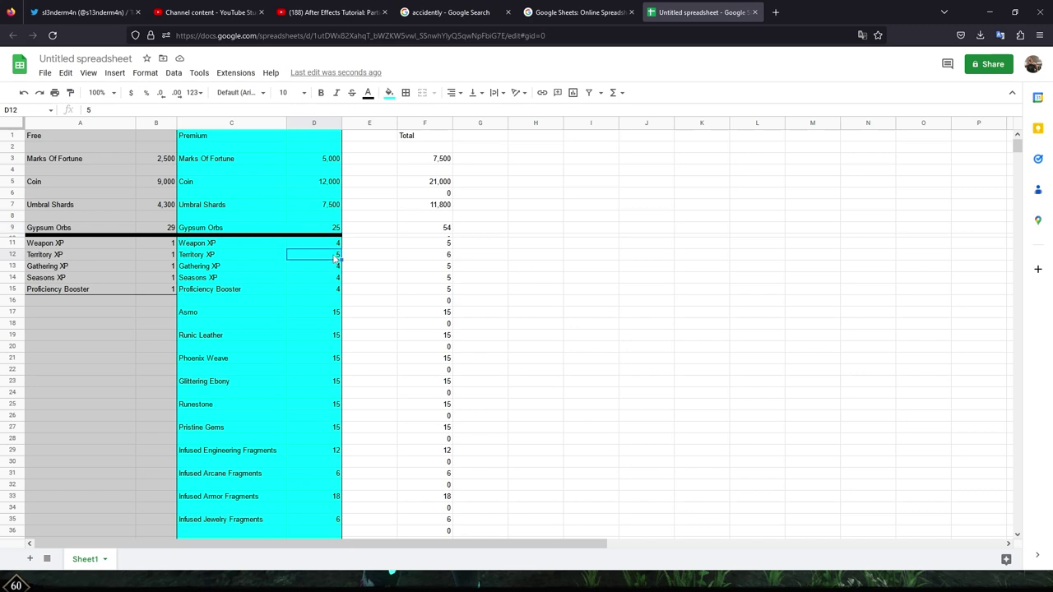
click(317, 267)
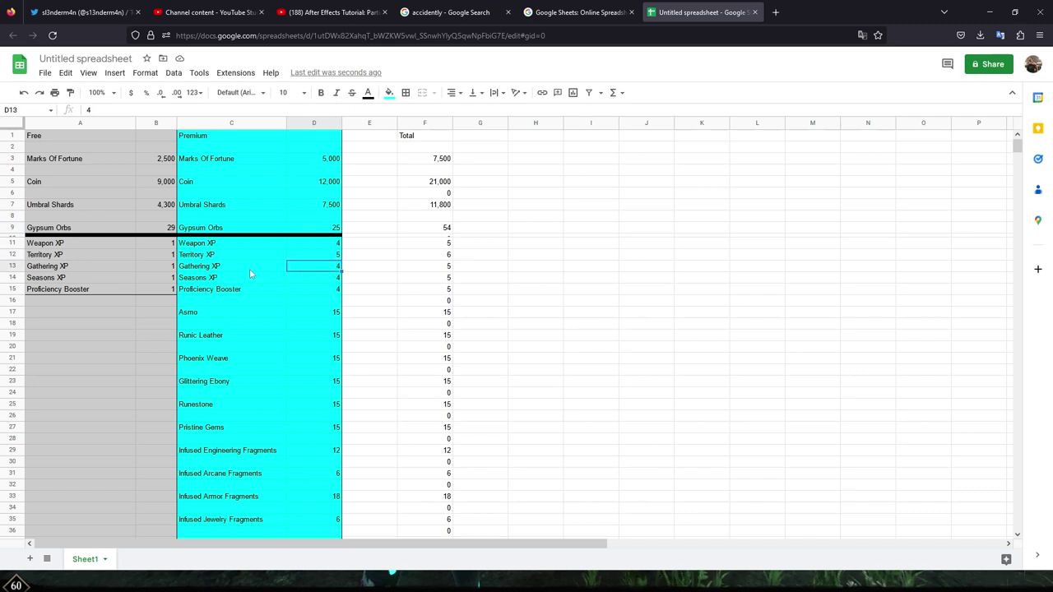
click(302, 280)
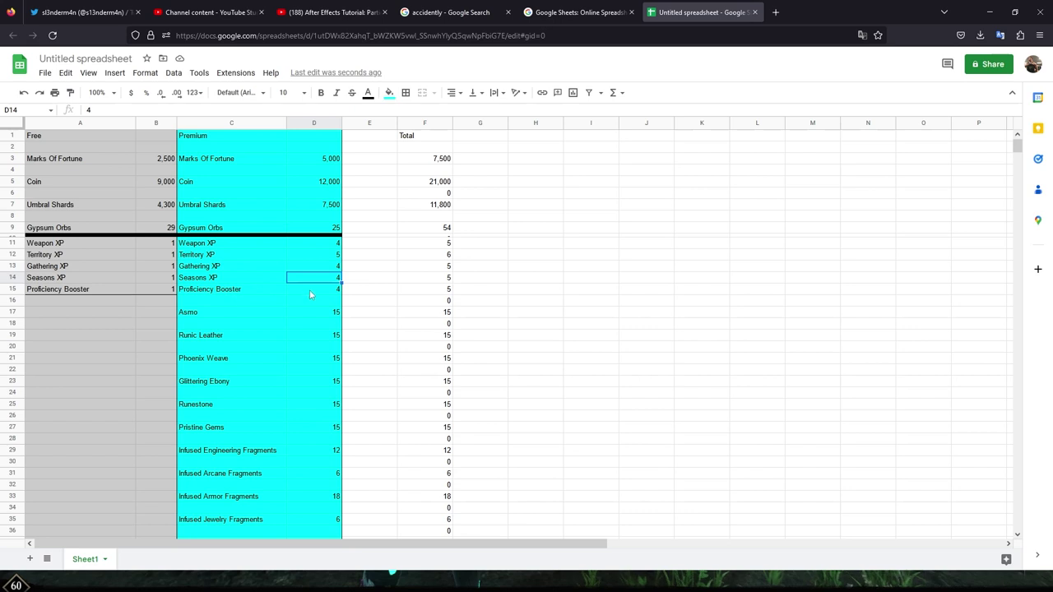
click(310, 292)
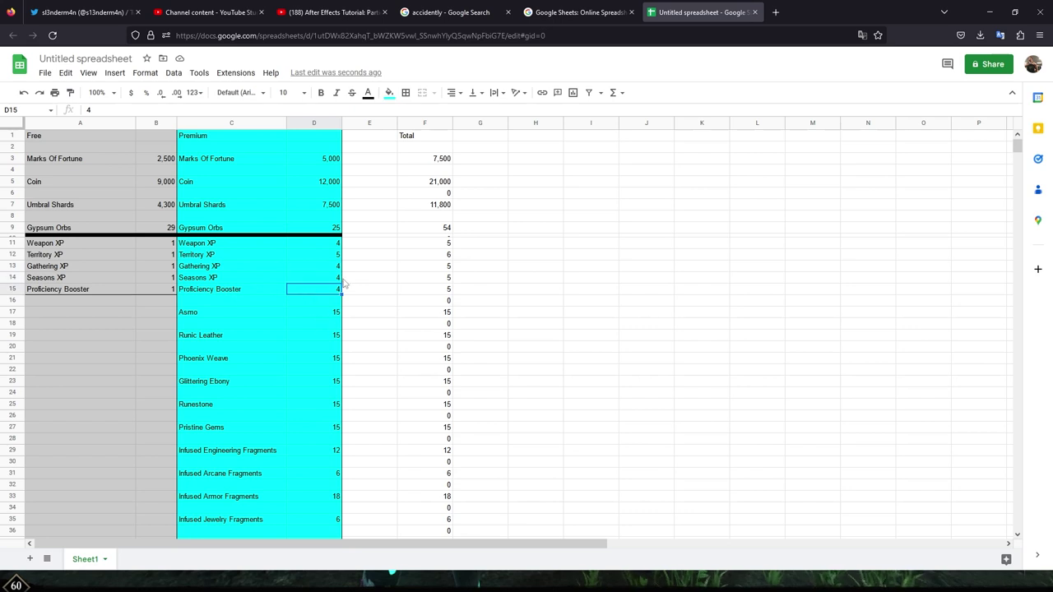
click(331, 300)
scroll(329, 289, down, 2)
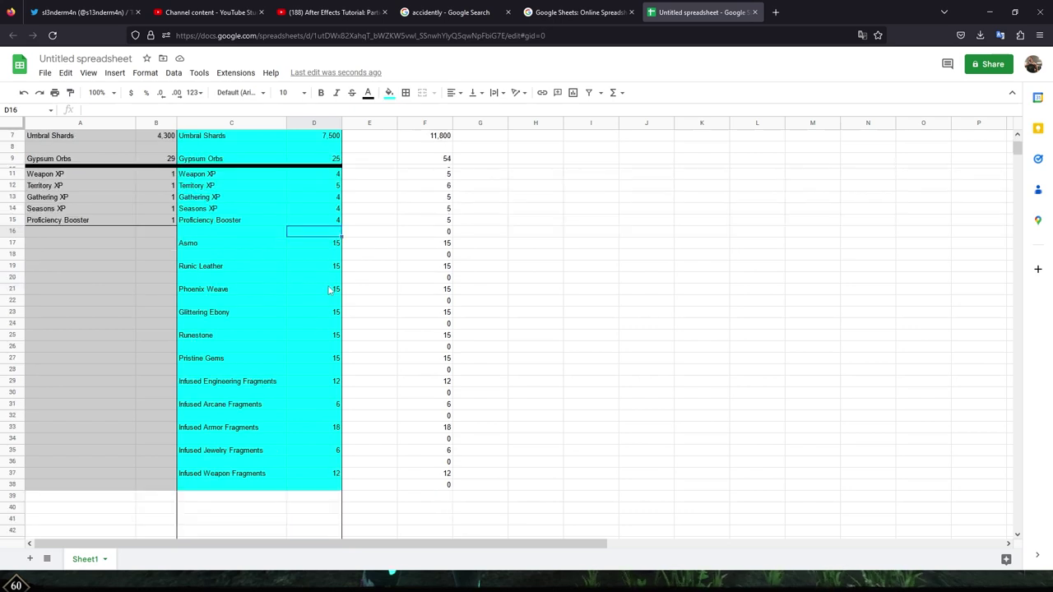
click(321, 245)
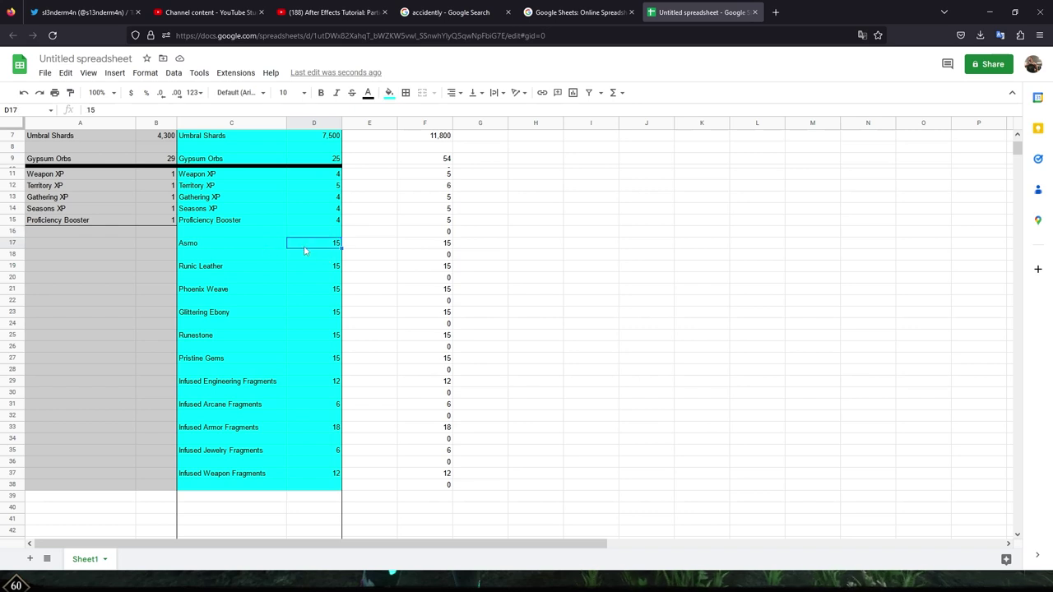
click(146, 218)
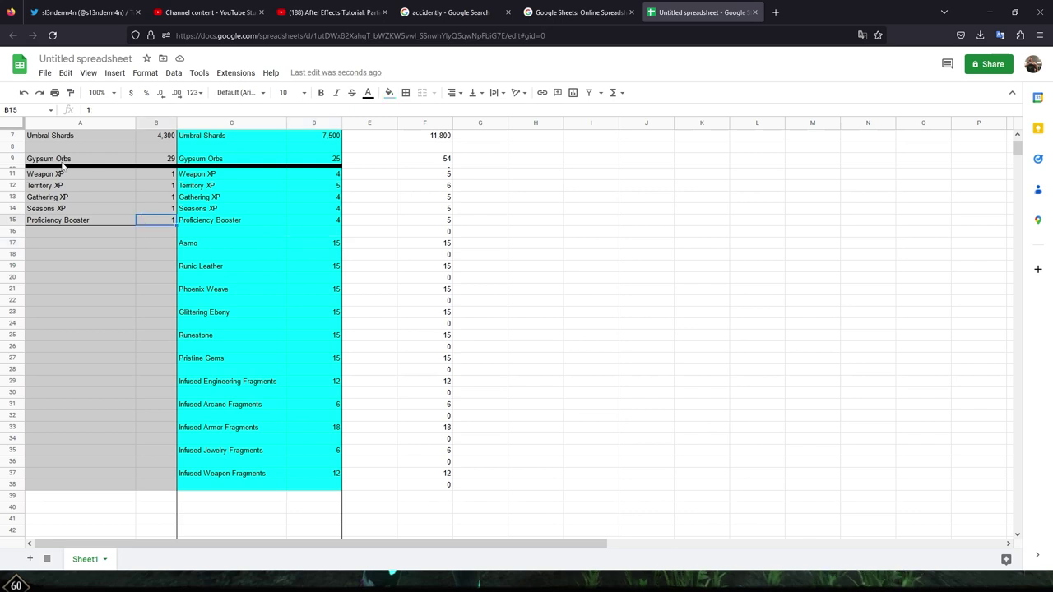
click(230, 247)
click(332, 244)
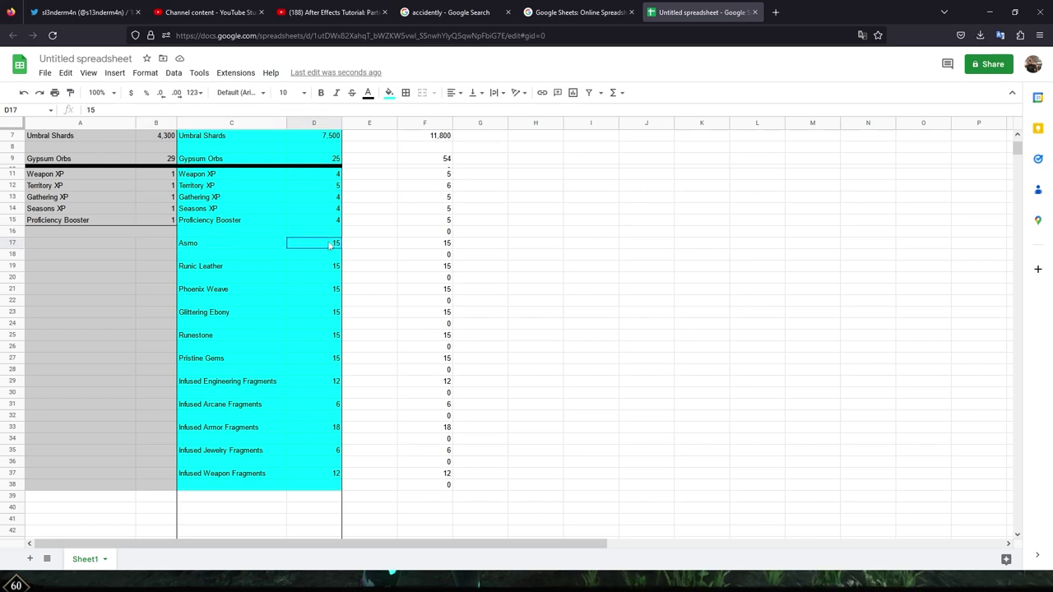
click(272, 246)
click(167, 244)
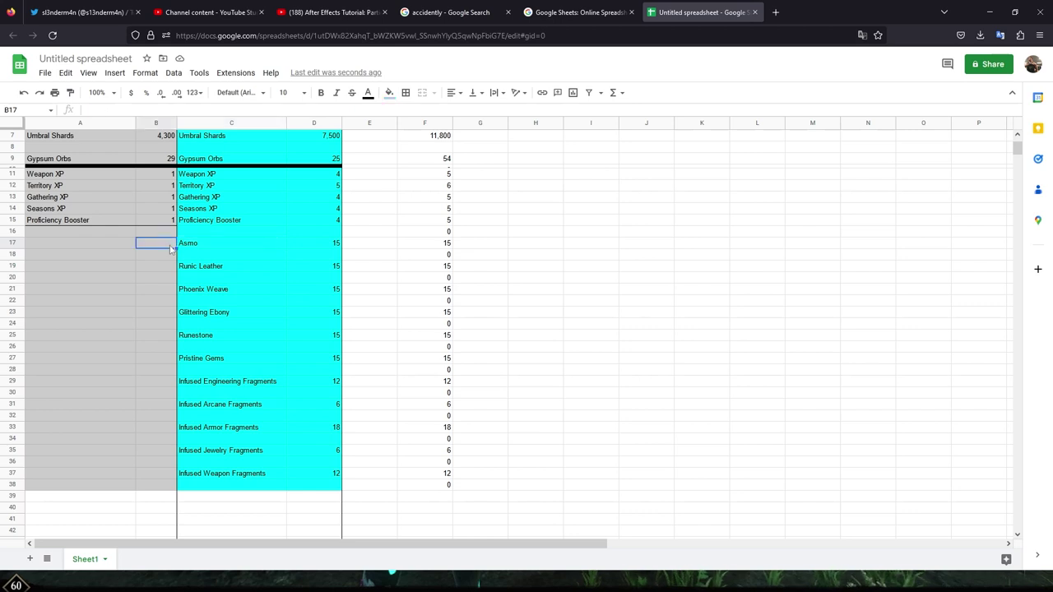
Examine the premium crafting material and infused fragment rows, including the Pristine Gems amount
scroll(170, 248, up, 2)
scroll(209, 182, down, 5)
scroll(232, 280, up, 5)
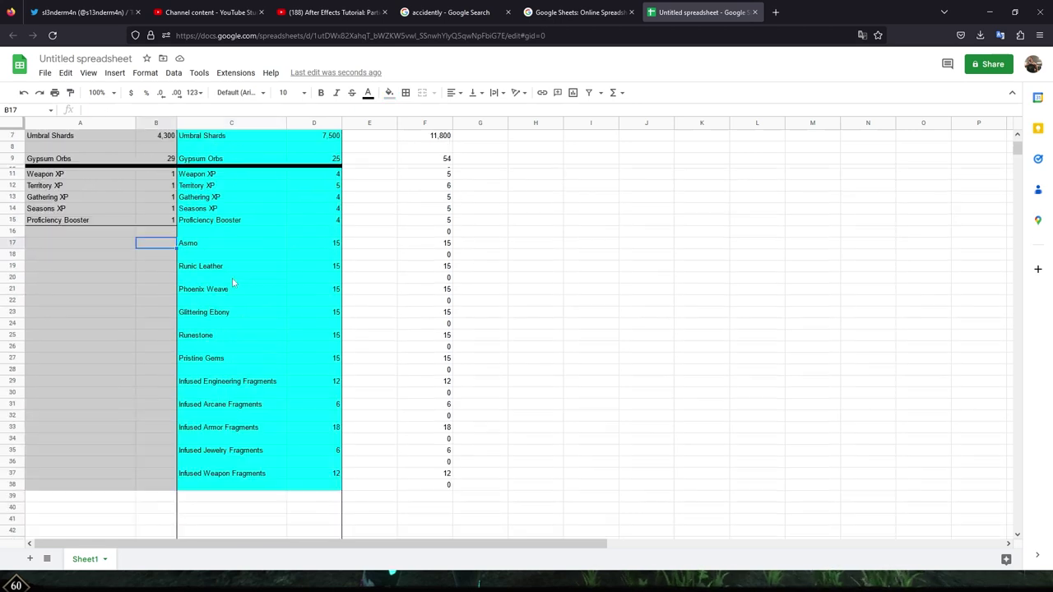
scroll(265, 297, down, 2)
scroll(255, 288, up, 2)
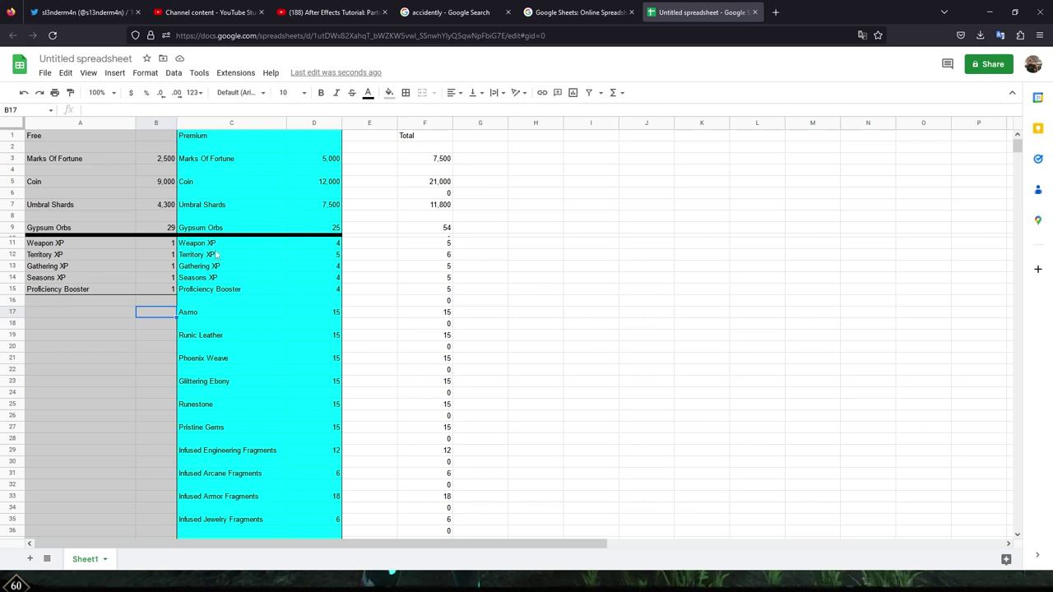
scroll(239, 341, down, 2)
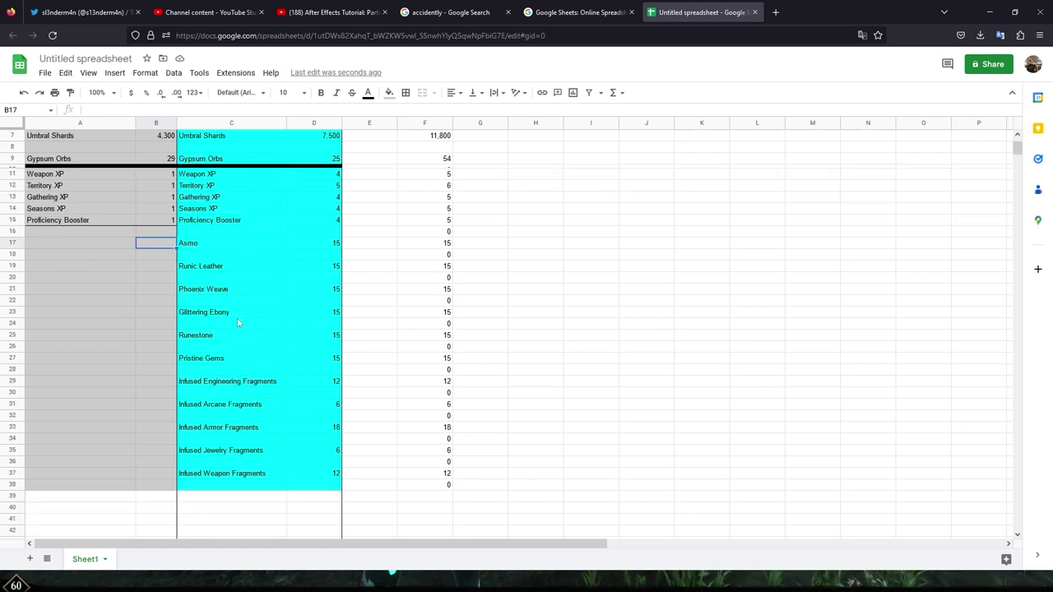
scroll(248, 339, down, 2)
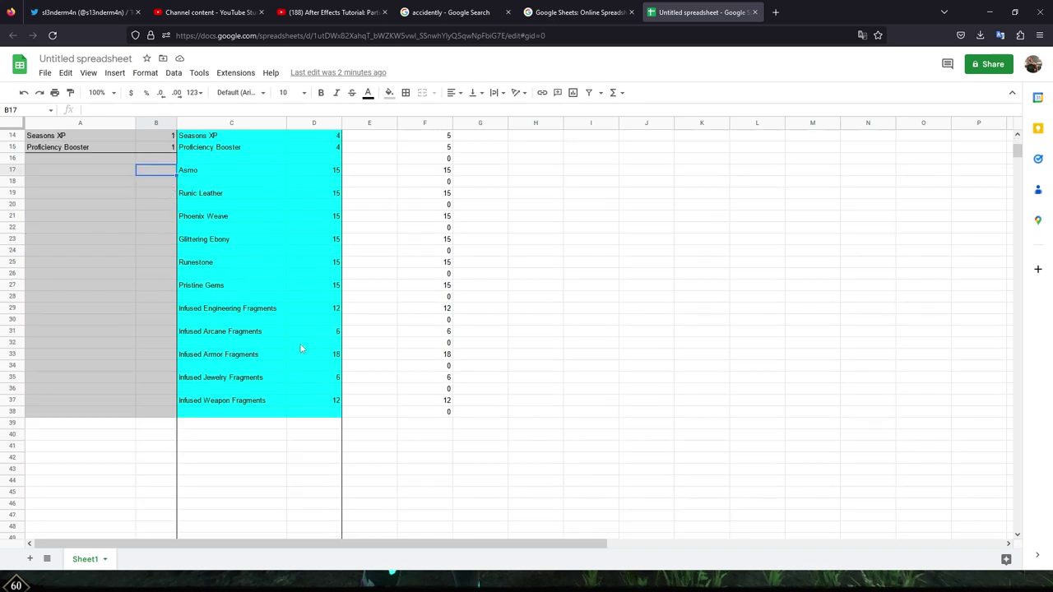
click(321, 288)
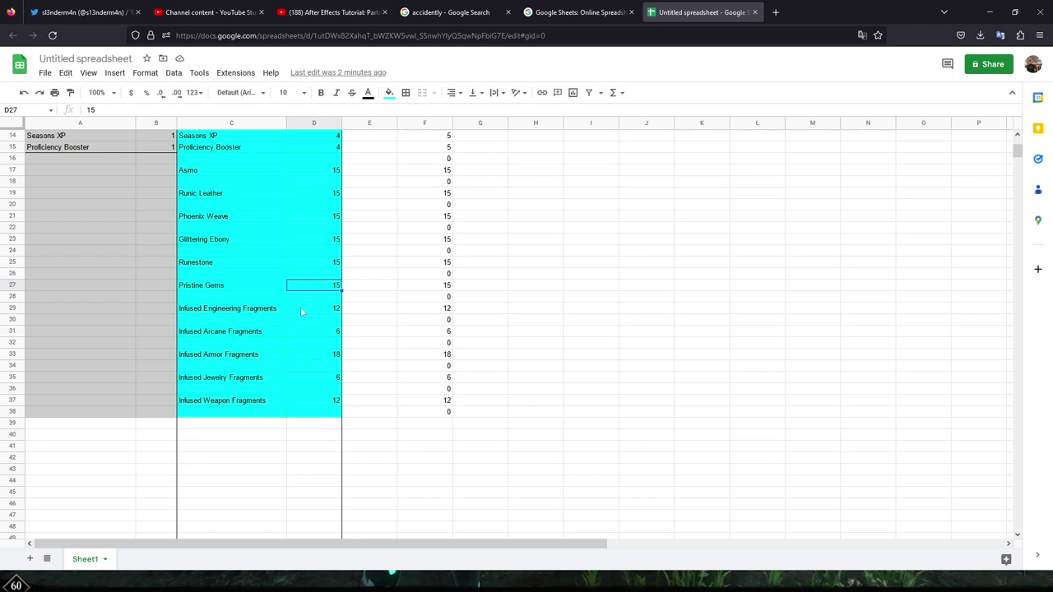
Examine the infused fragment amounts in the premium list, from the Engineering row through the Weapon row
click(302, 311)
click(237, 312)
key(Right)
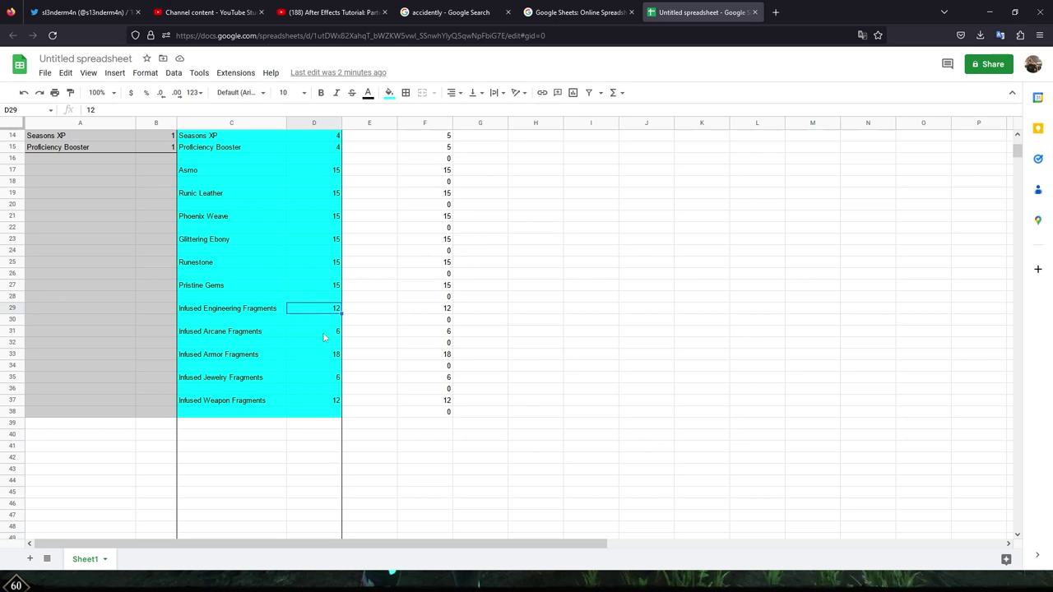
scroll(321, 345, down, 2)
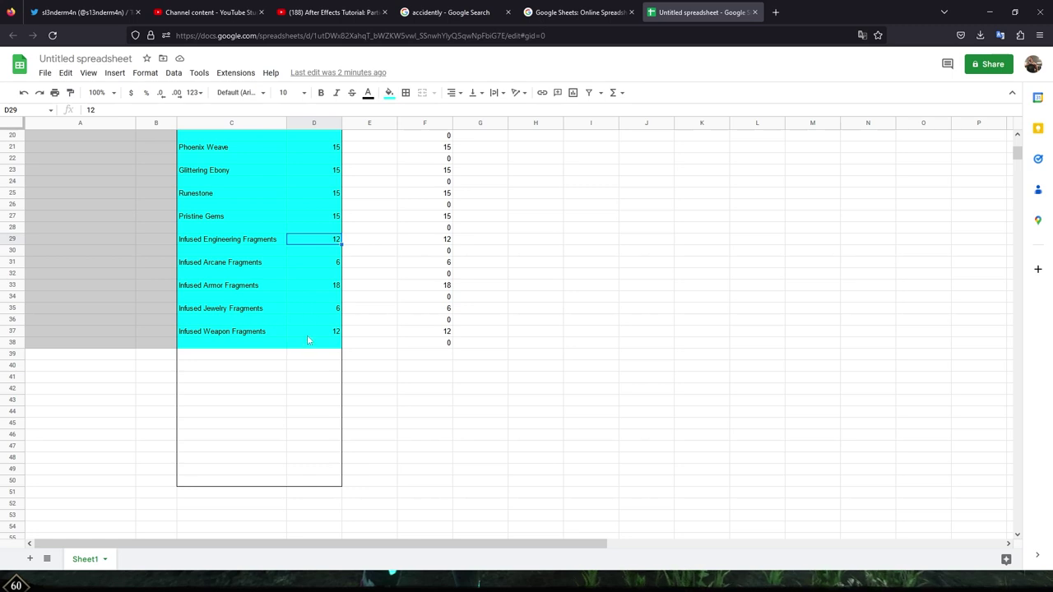
scroll(321, 344, up, 3)
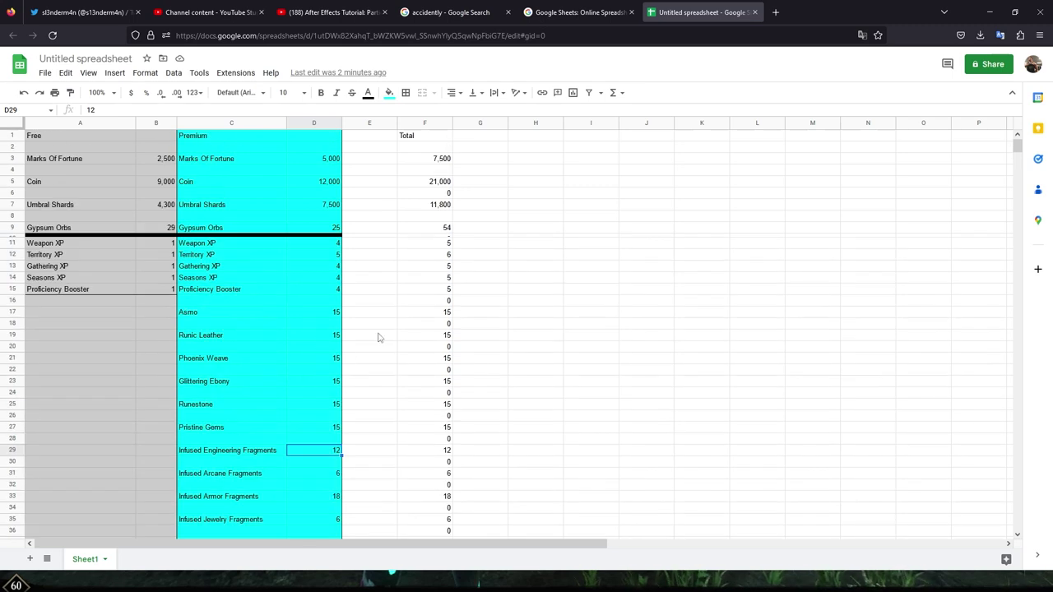
Compare the Marks Of Fortune total with the free and premium amounts in the same row
click(483, 267)
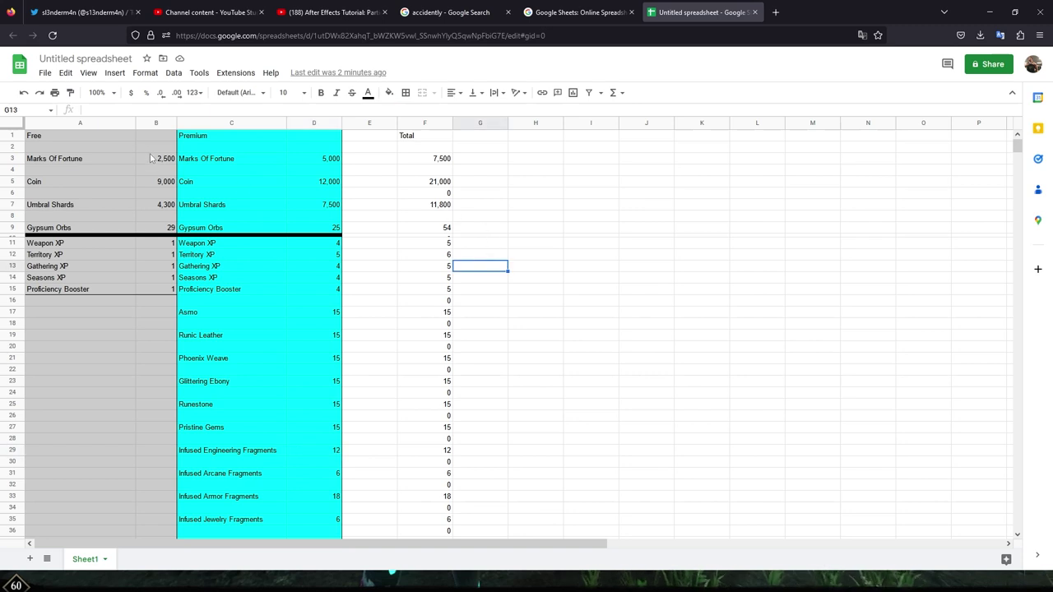
click(441, 162)
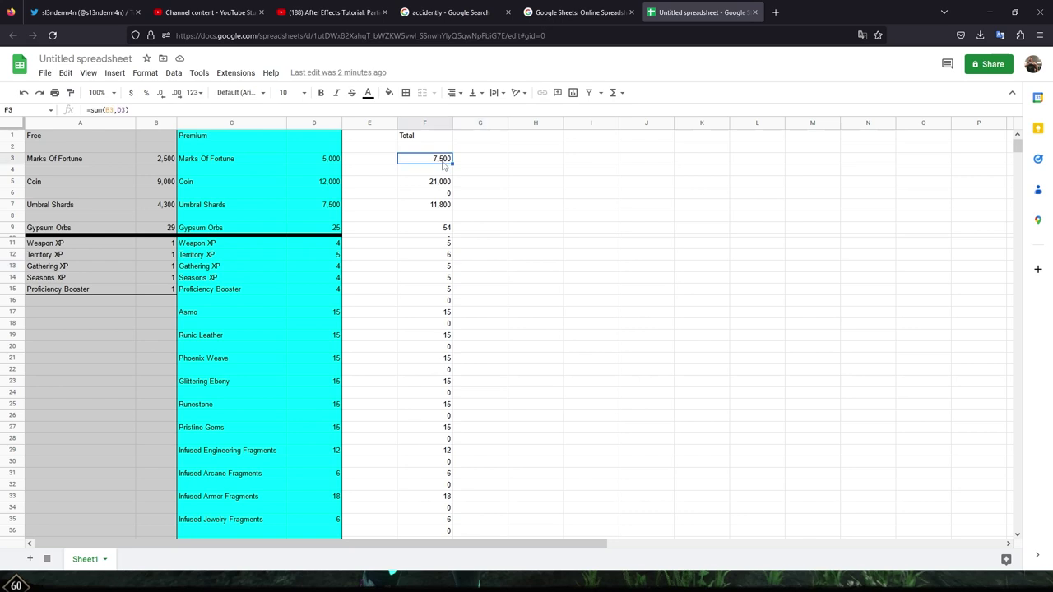
click(466, 162)
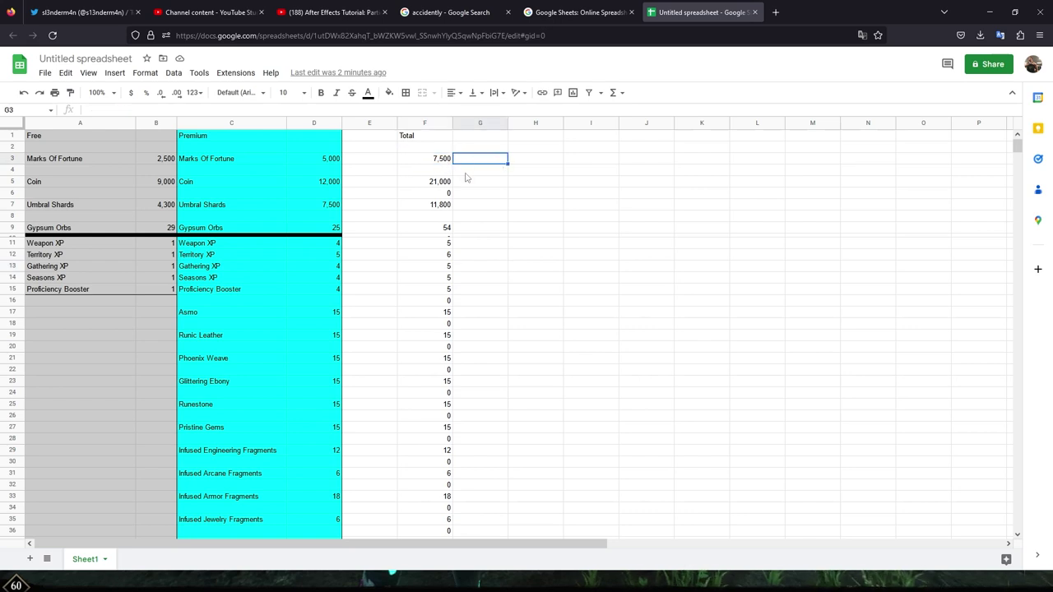
click(466, 174)
click(469, 164)
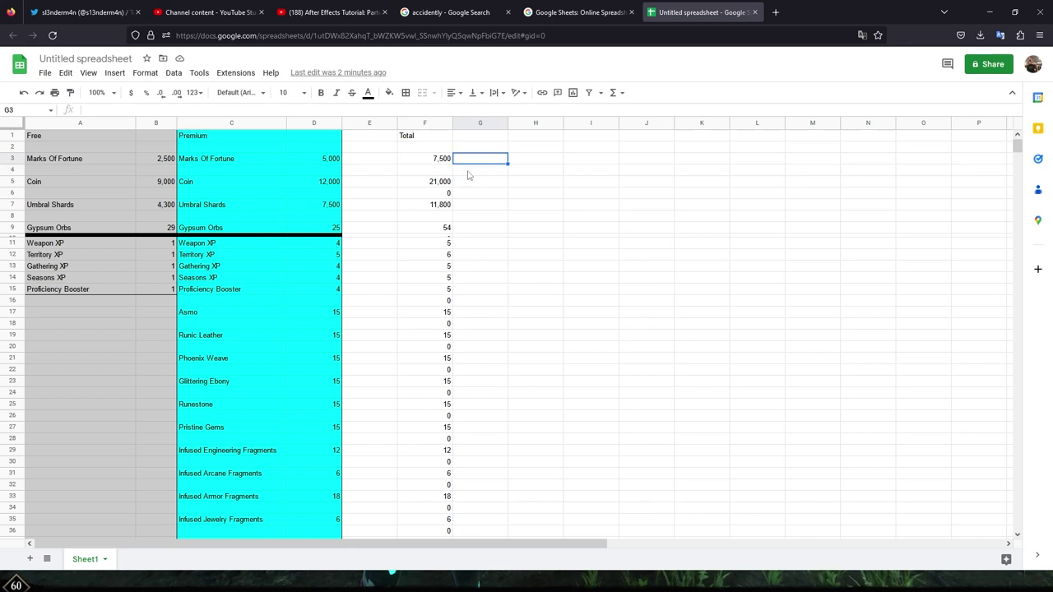
click(468, 174)
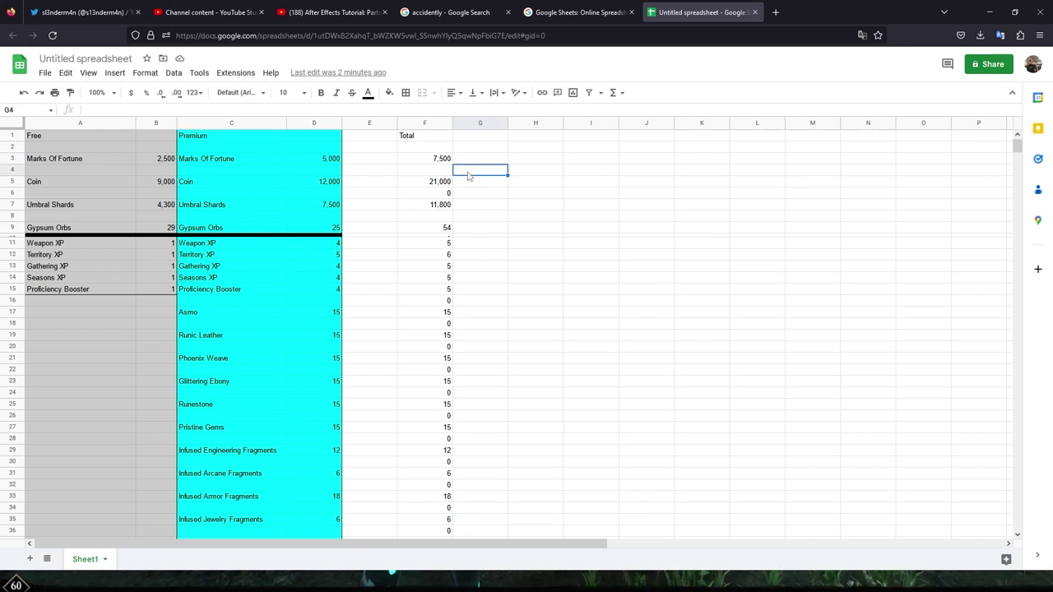
click(321, 160)
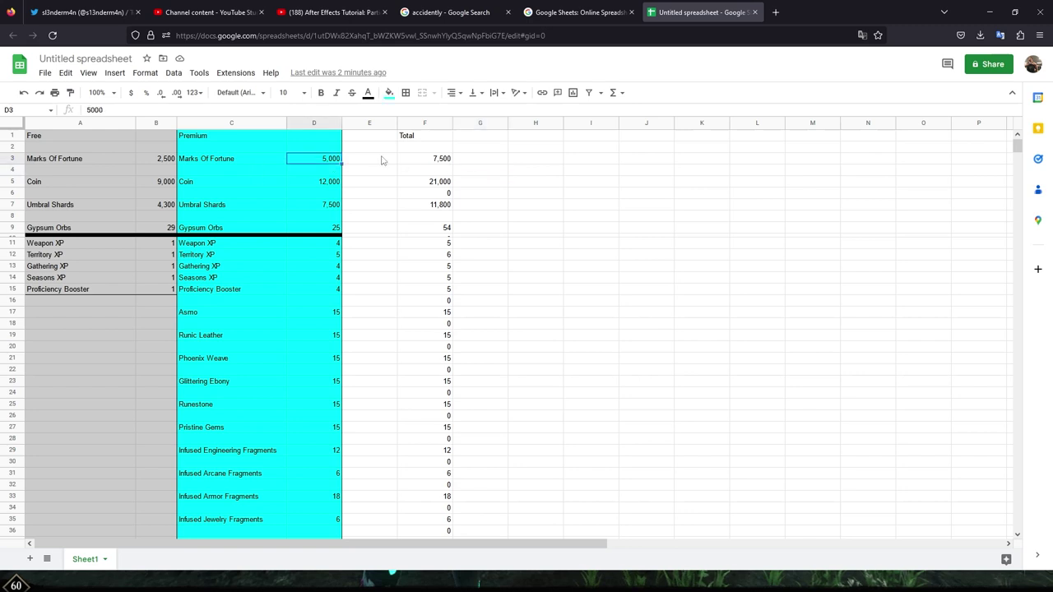
click(433, 167)
click(441, 162)
click(465, 163)
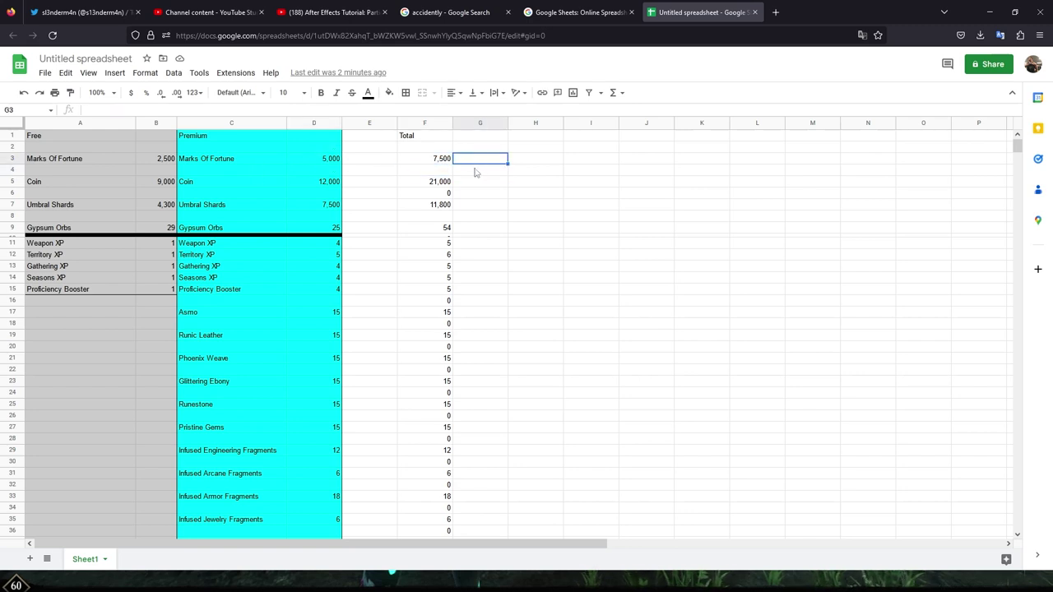
Review the combined totals for Coin, Umbral Shards and Gypsum Orbs
click(433, 184)
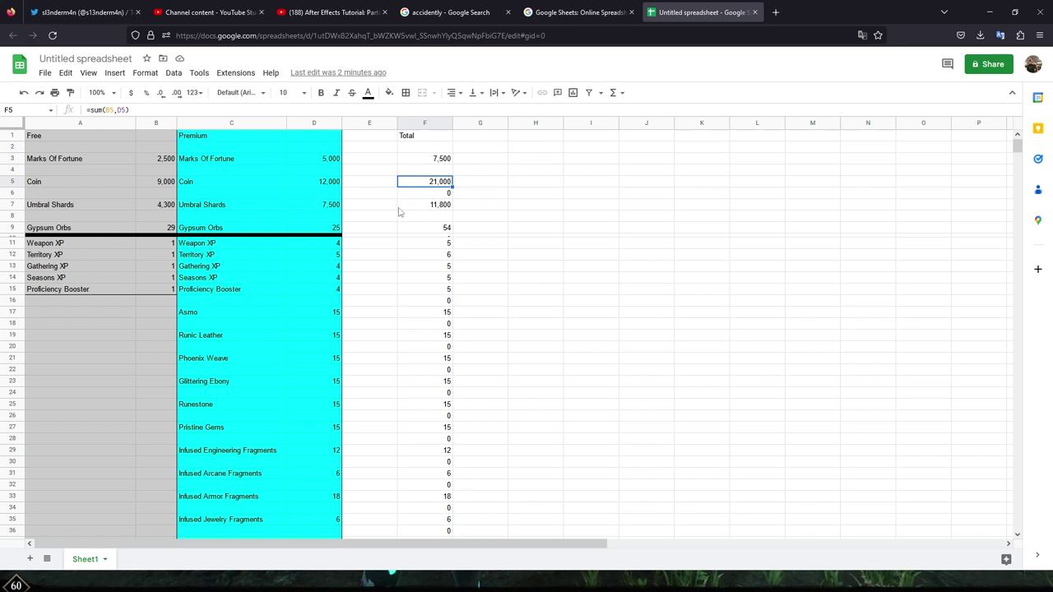
click(437, 207)
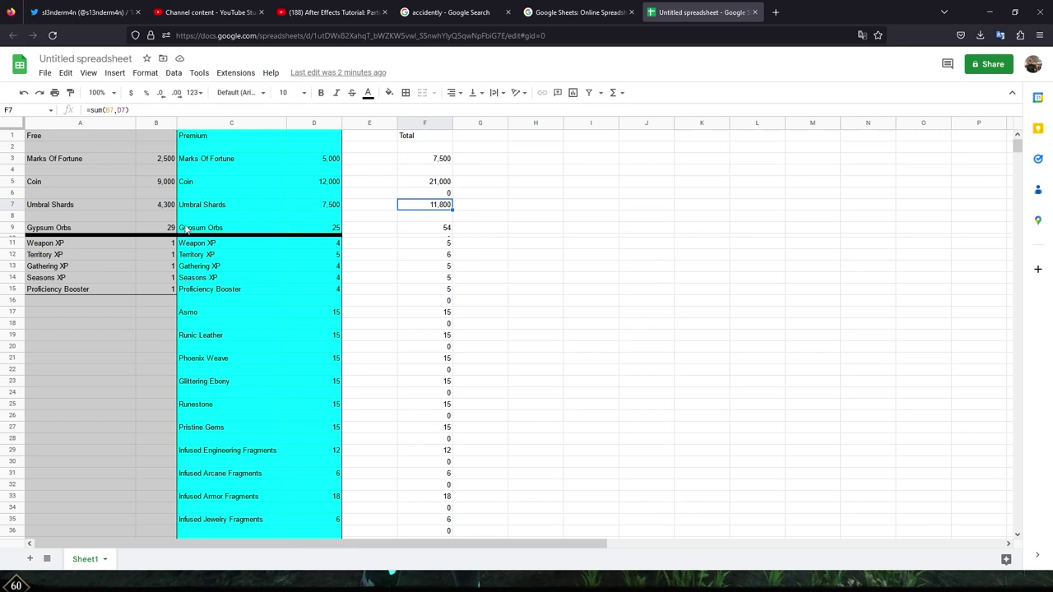
click(445, 230)
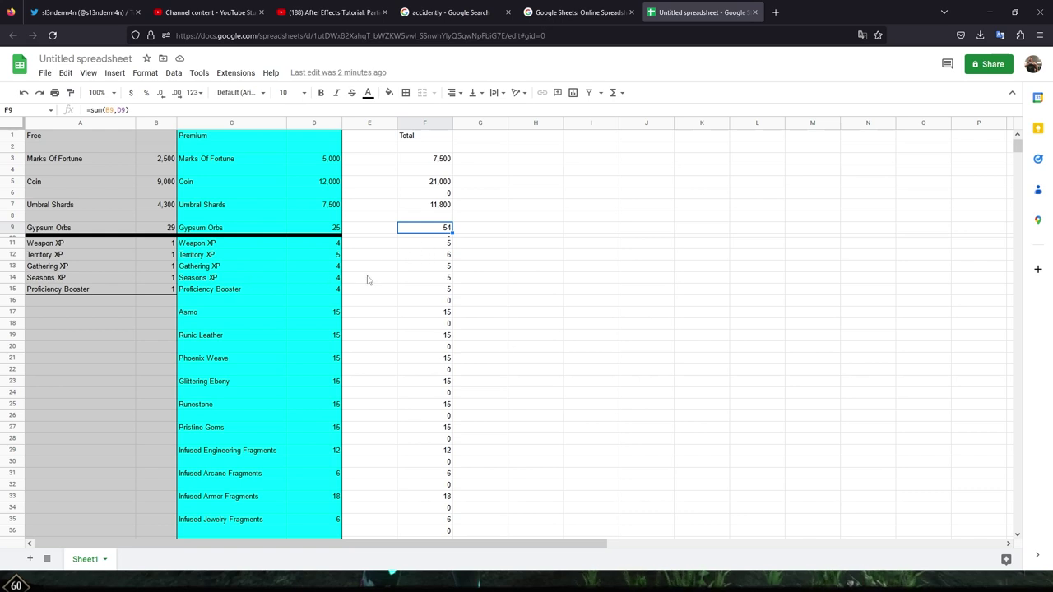
Look over the premium-only rewards from Asmo down through the infused fragment rows
scroll(378, 284, down, 2)
scroll(229, 265, up, 2)
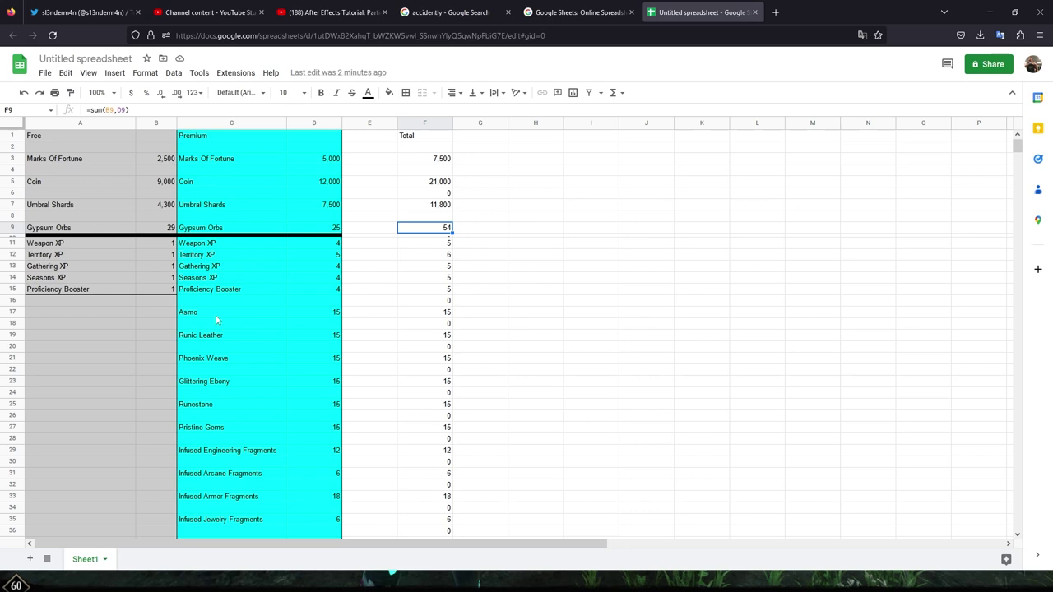
drag(216, 315, 224, 498)
scroll(356, 326, down, 4)
click(366, 285)
scroll(370, 301, up, 4)
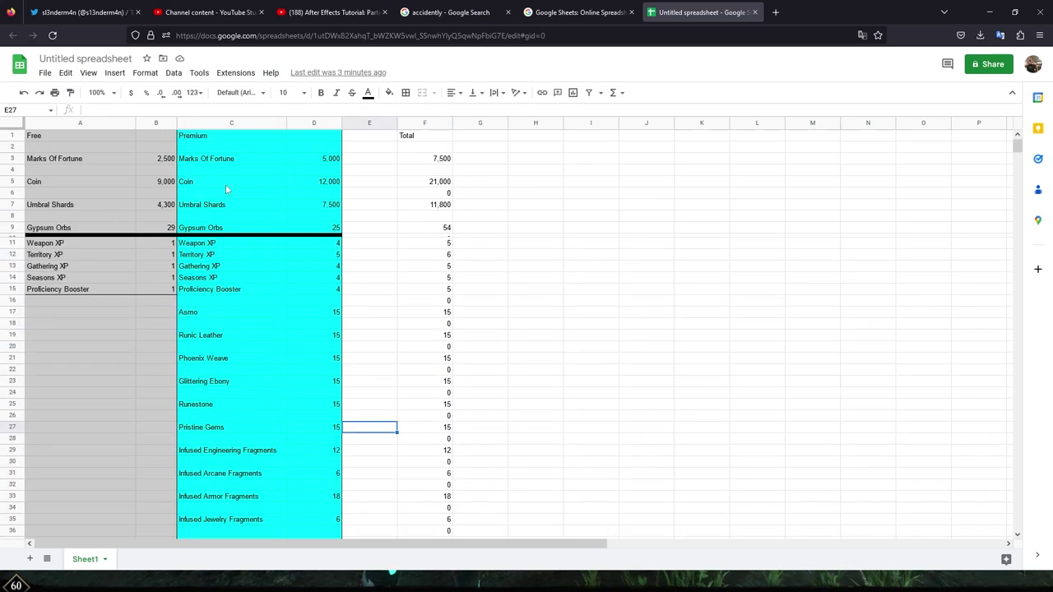
Check the premium amounts for the Weapon, Territory, Gathering and Seasons XP rows and the Proficiency Booster
click(278, 266)
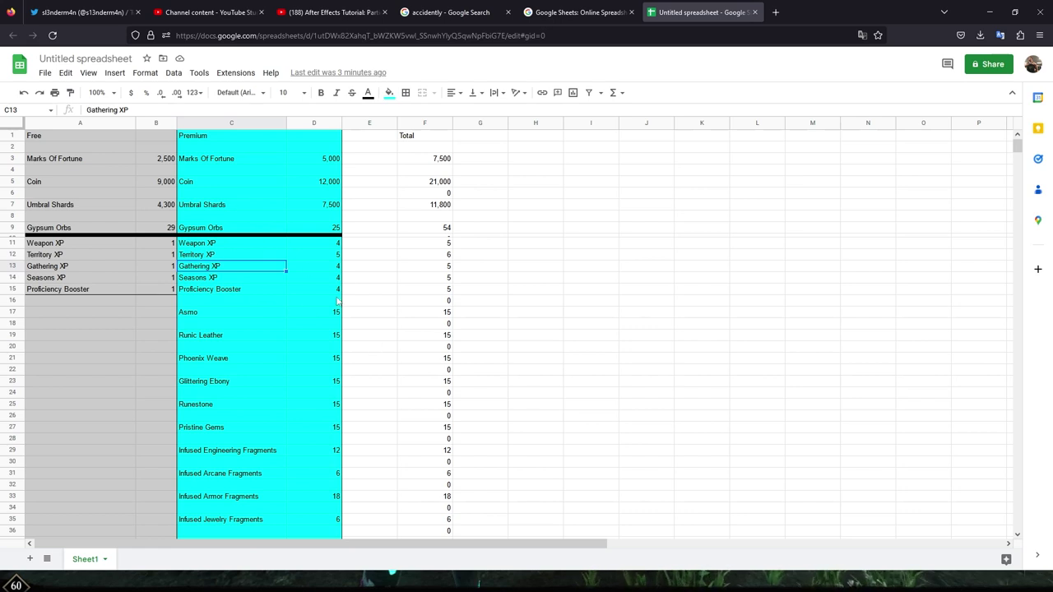
click(335, 264)
click(334, 246)
click(334, 255)
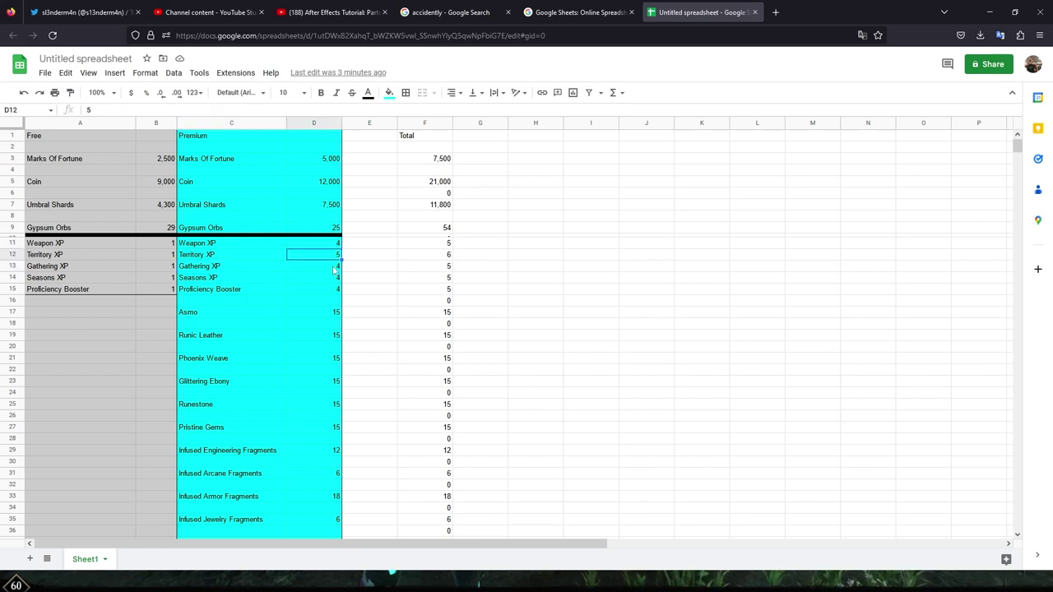
key(Down)
key(Down)
key(Down)
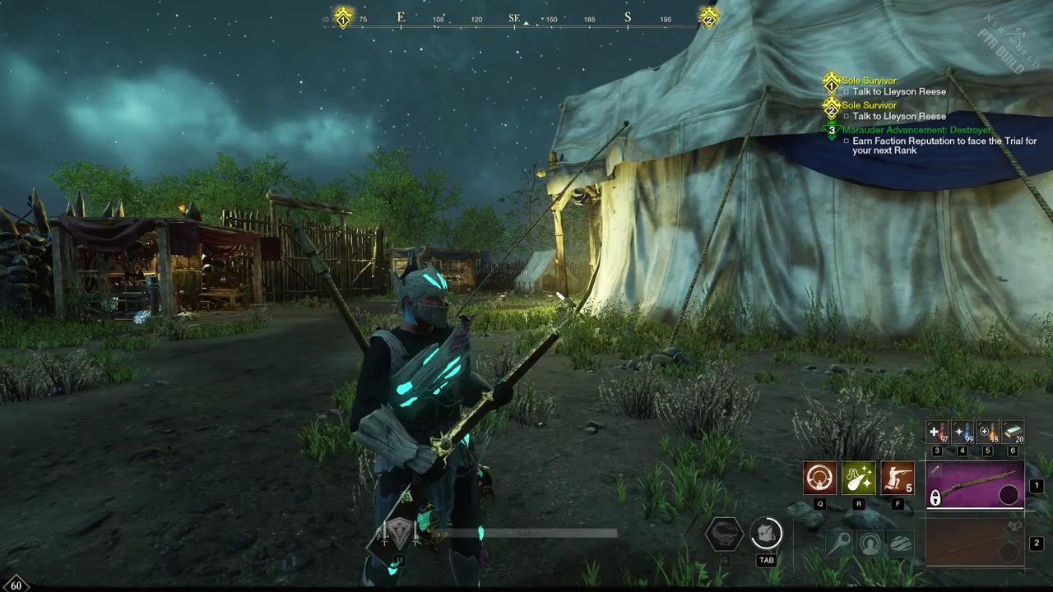
Switch to New World, open the Season Pass rewards and inspect the free and premium items on page 1
key(Return)
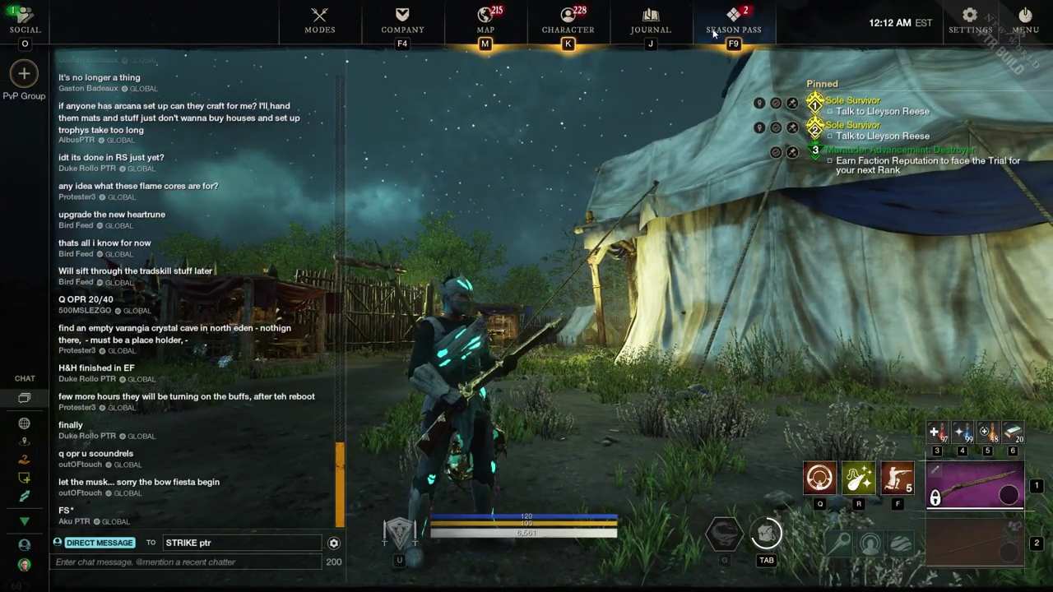
click(714, 33)
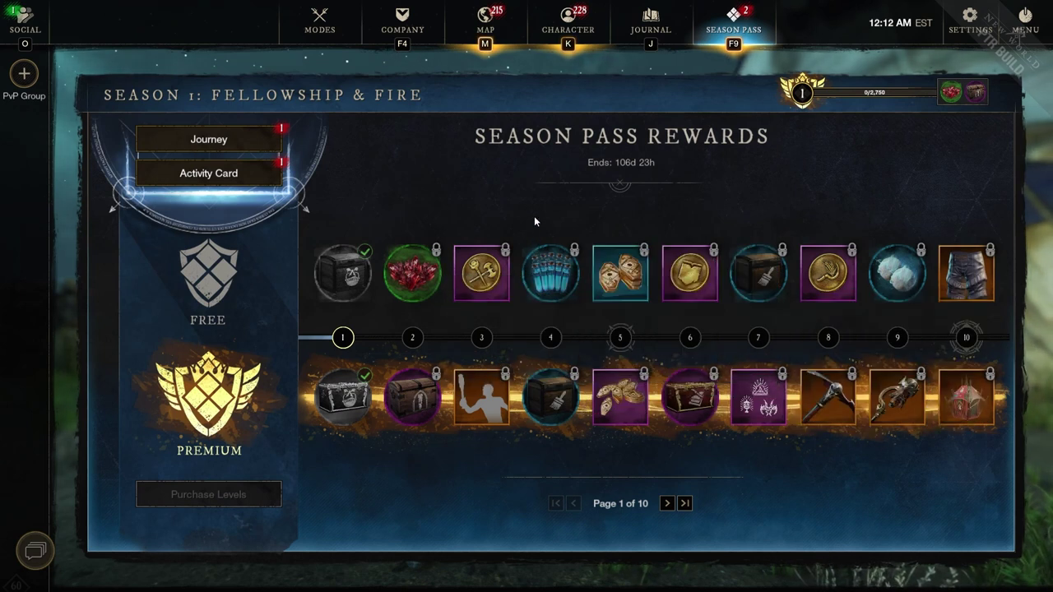
mouse_move(543, 265)
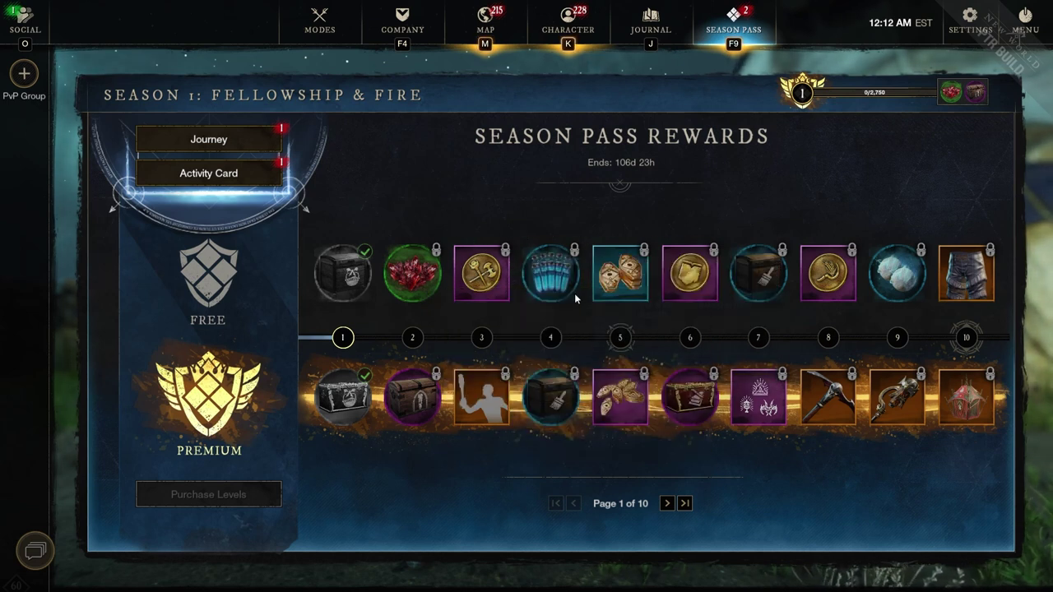
mouse_move(420, 407)
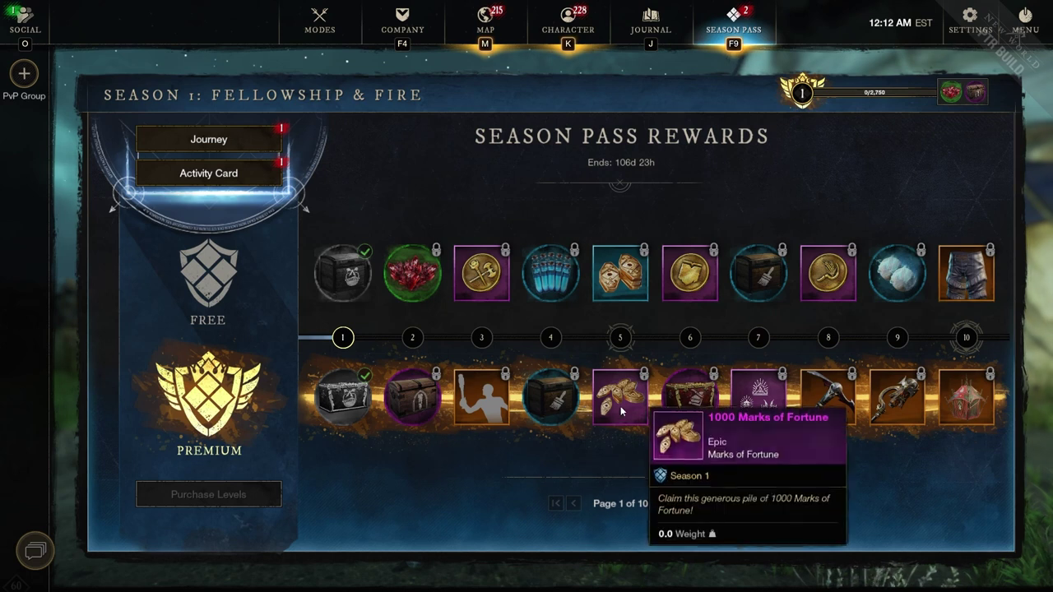
mouse_move(767, 408)
Go to page 8 of the season pass rewards and inspect the premium mutator chest at level 75
click(667, 503)
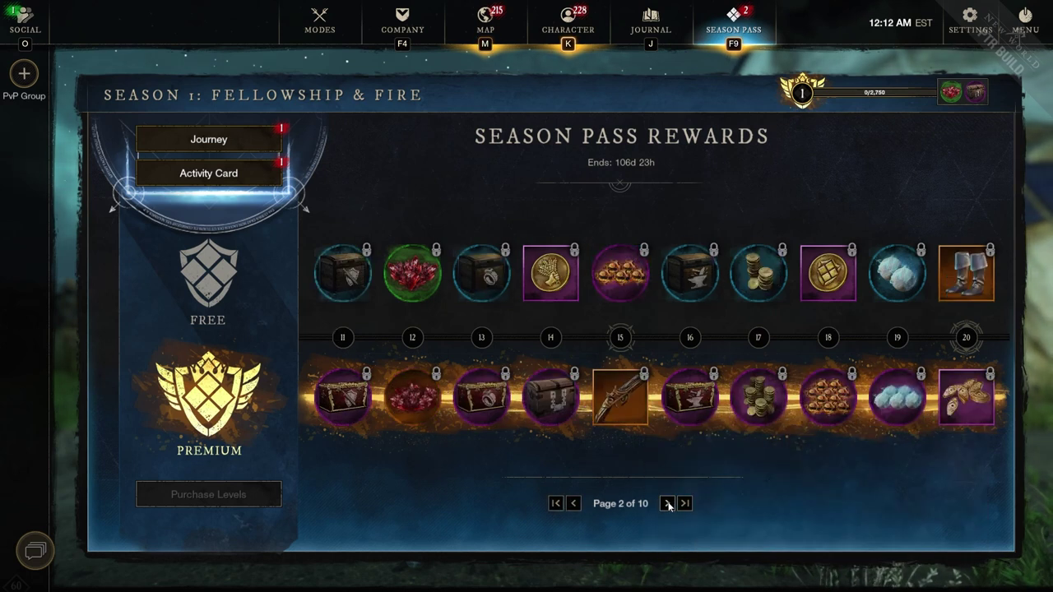
click(668, 504)
click(667, 504)
click(668, 503)
click(667, 504)
click(667, 504)
click(667, 503)
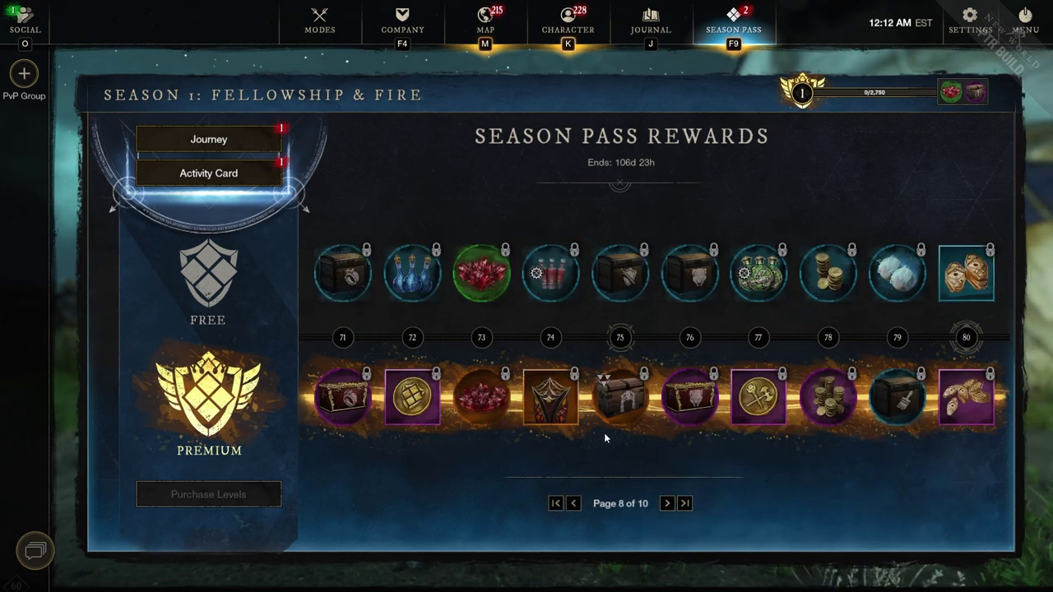
mouse_move(603, 416)
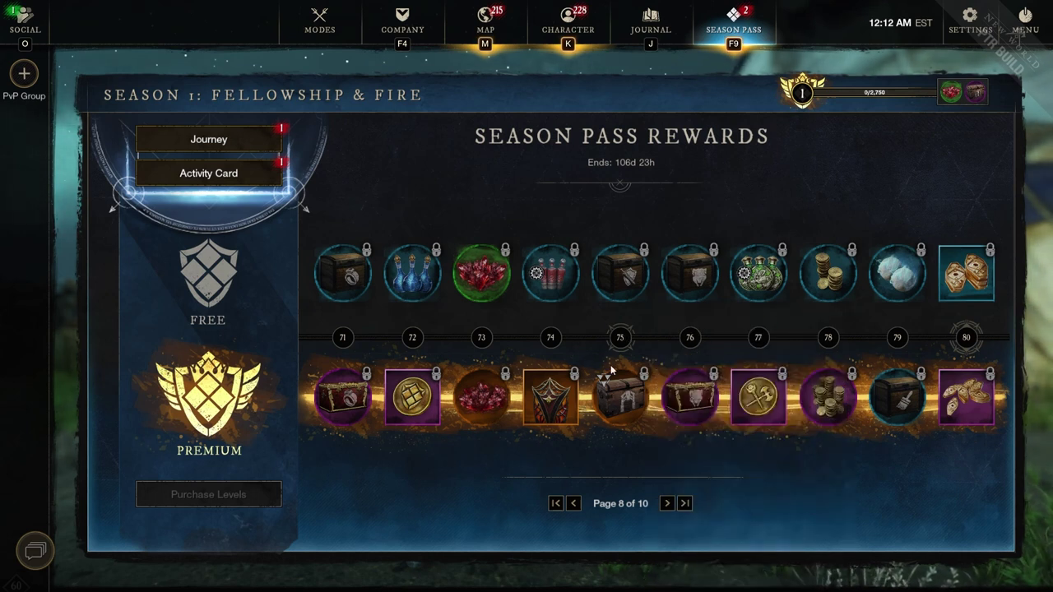
mouse_move(609, 374)
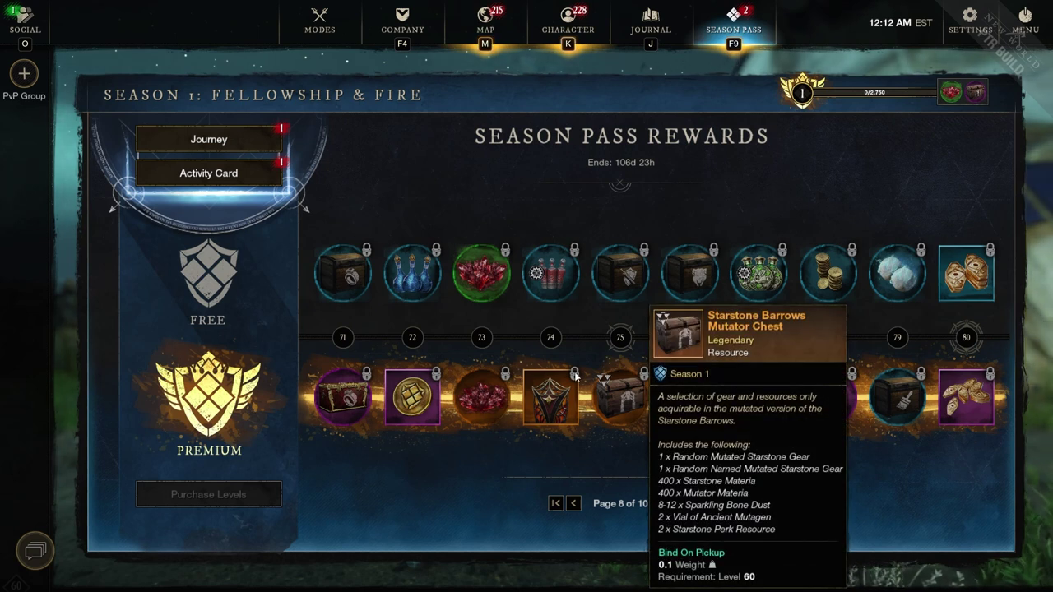
mouse_move(536, 378)
Inspect the free rewards and premium mutator chests on page 10 of the season pass, and close the rewards screen
click(681, 506)
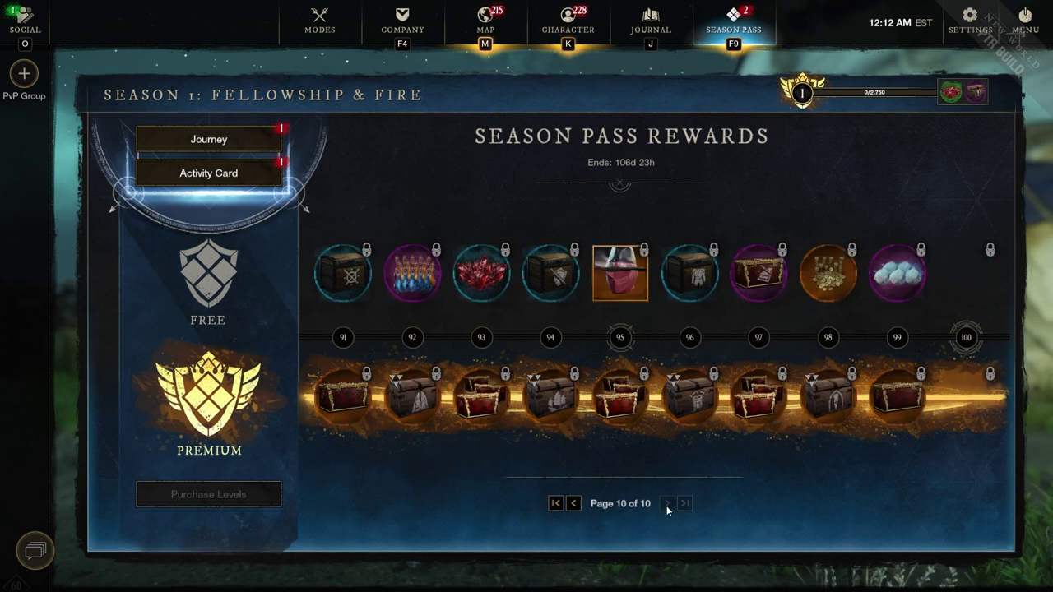
mouse_move(549, 292)
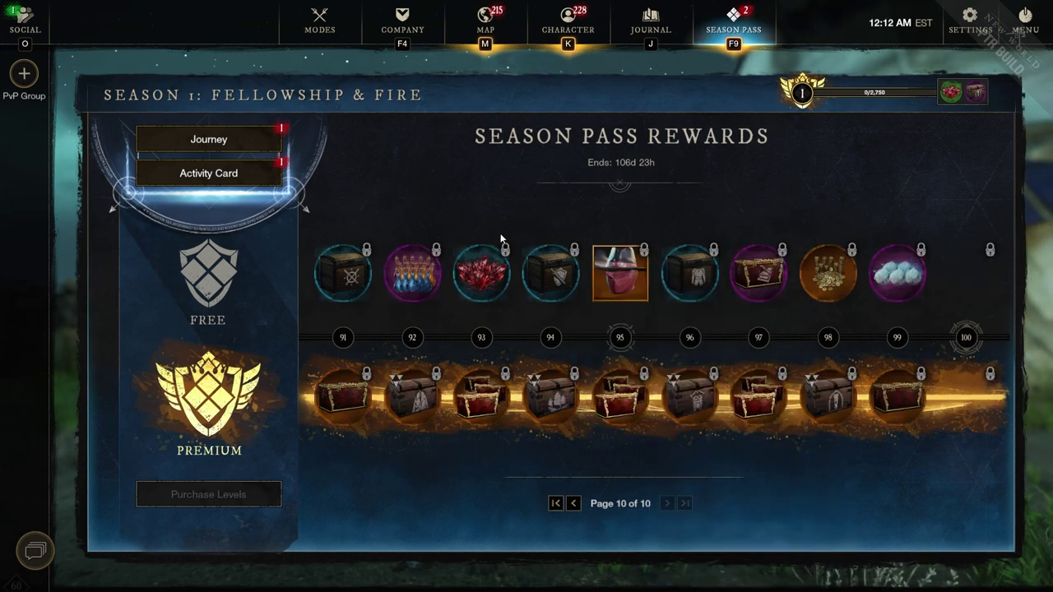
mouse_move(536, 406)
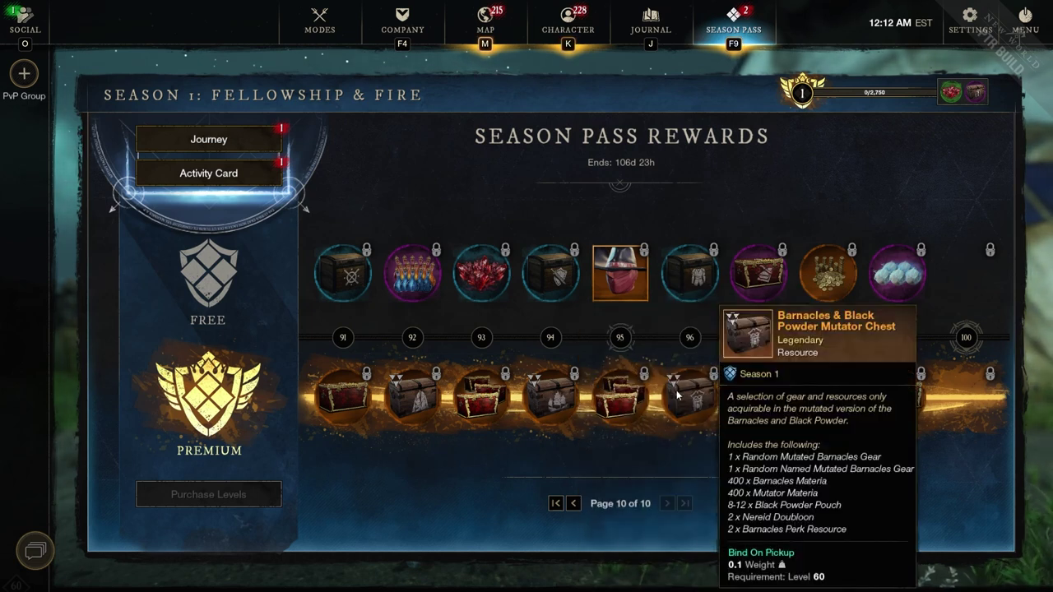
mouse_move(847, 284)
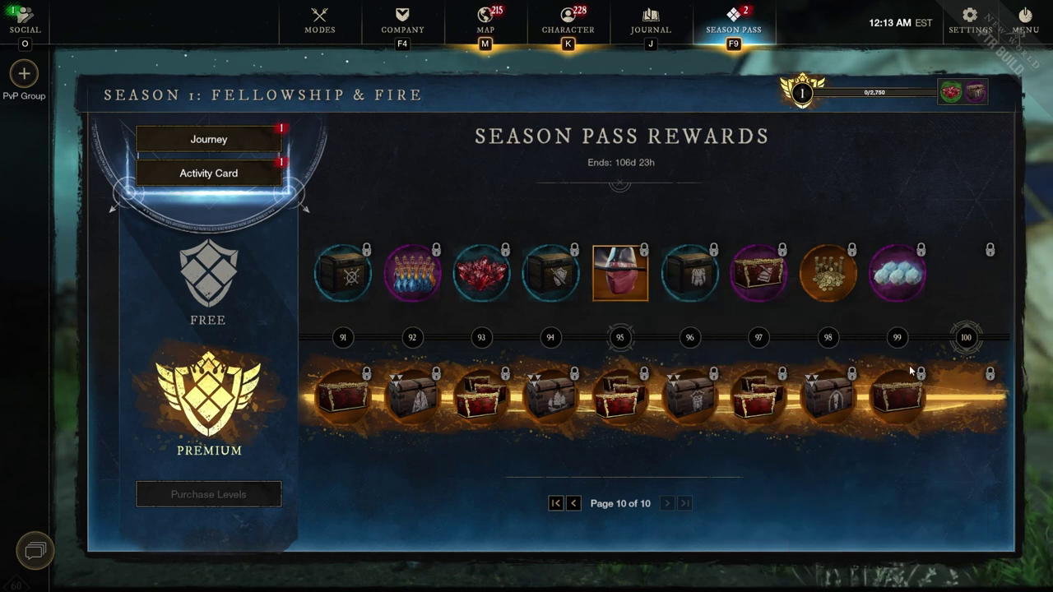
mouse_move(626, 287)
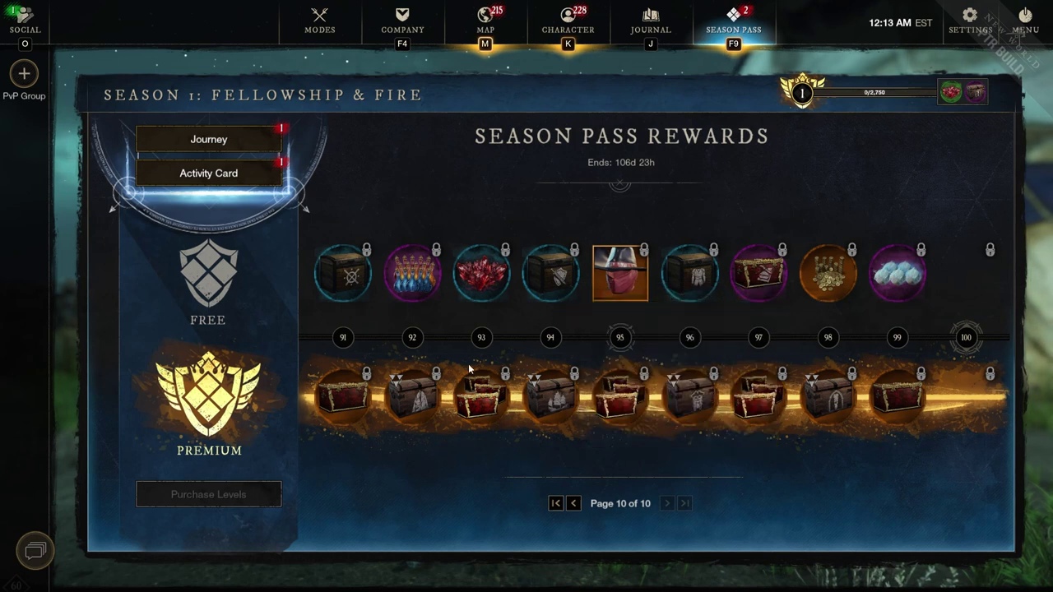
mouse_move(631, 401)
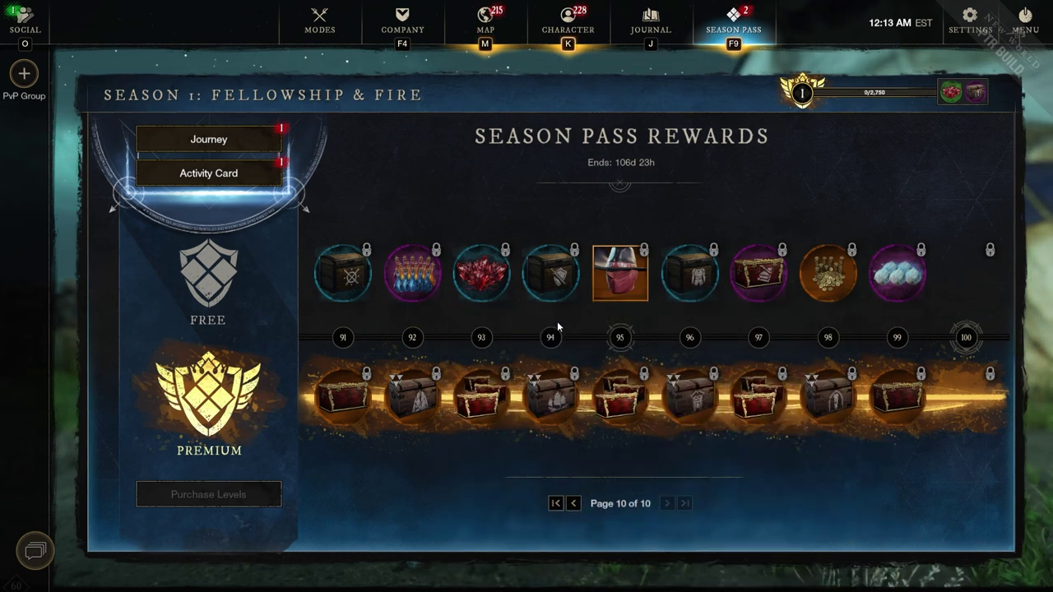
key(Escape)
key(w)
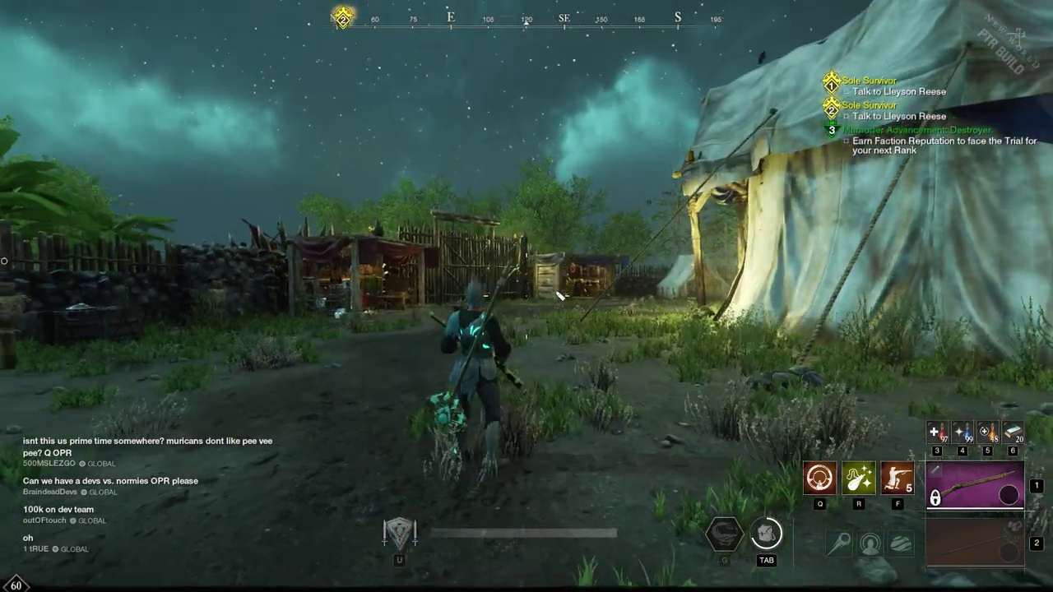
key(Escape)
key(Escape)
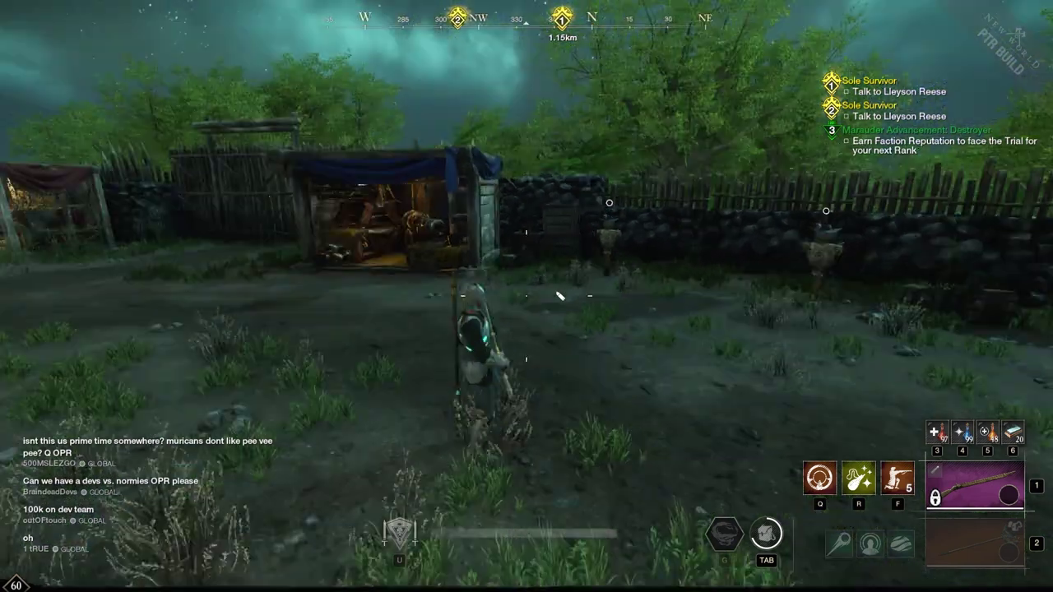
key(w)
key(Escape)
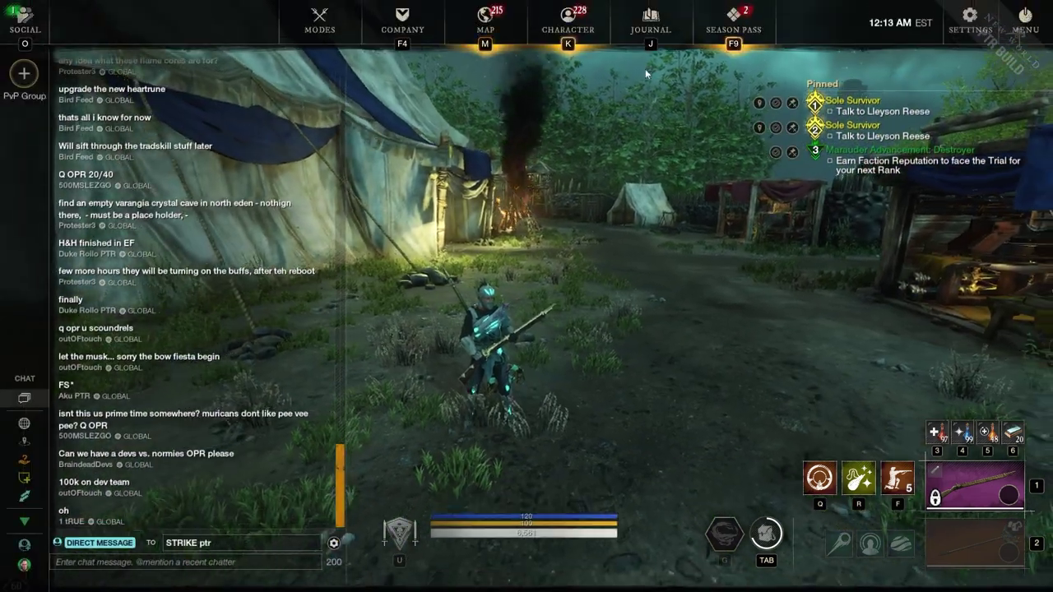
Reopen the season pass rewards, look over page 1 and close the screen
click(733, 21)
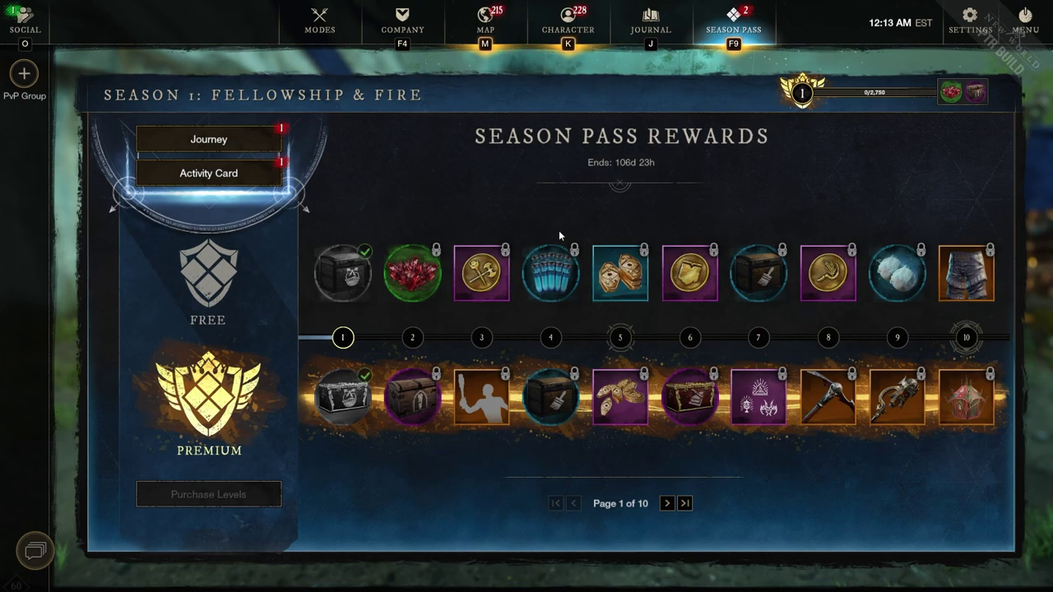
key(Escape)
Switch to the Google Sheets spreadsheet in Firefox and check the combined total for Marks Of Fortune
key(alt+Tab)
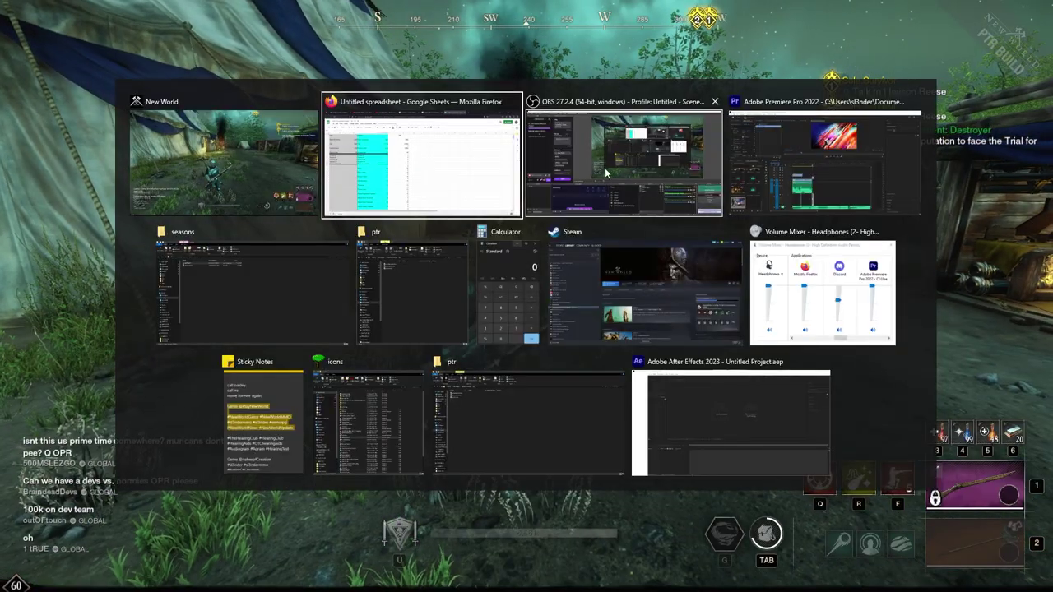
click(485, 192)
click(439, 160)
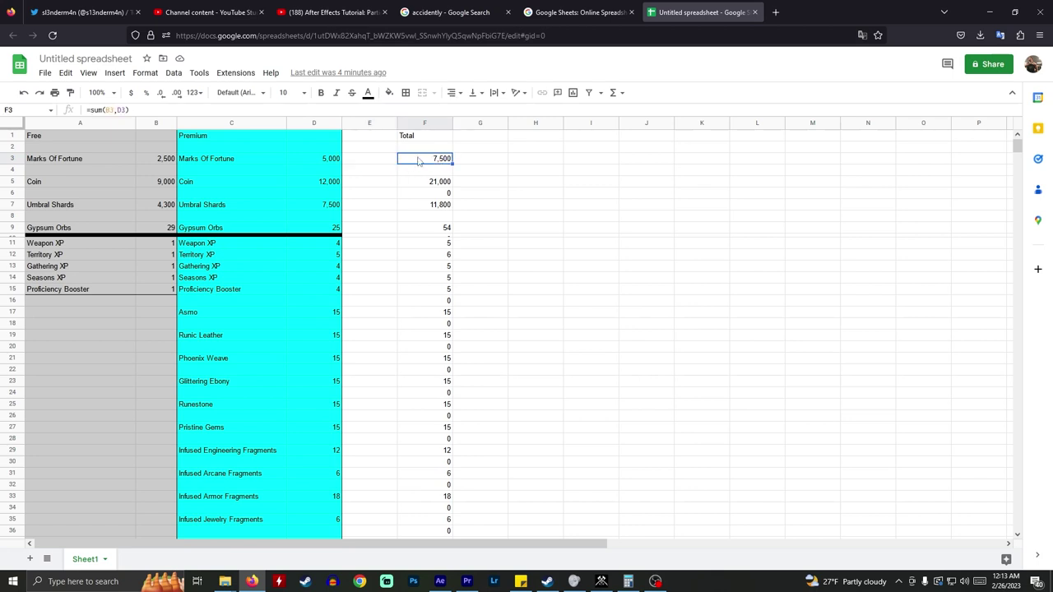
click(477, 156)
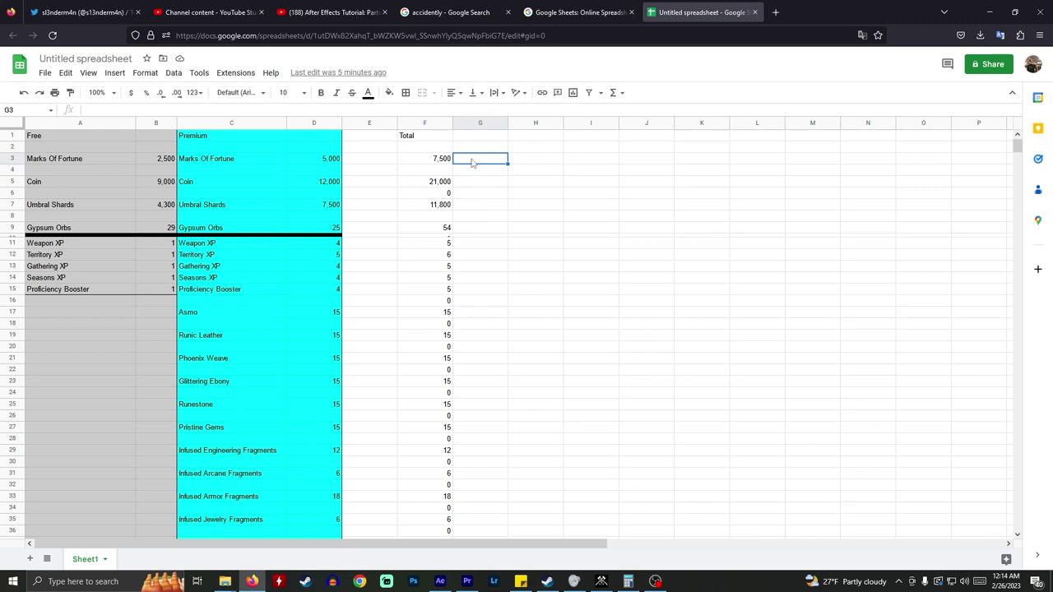
click(475, 170)
click(474, 163)
click(475, 170)
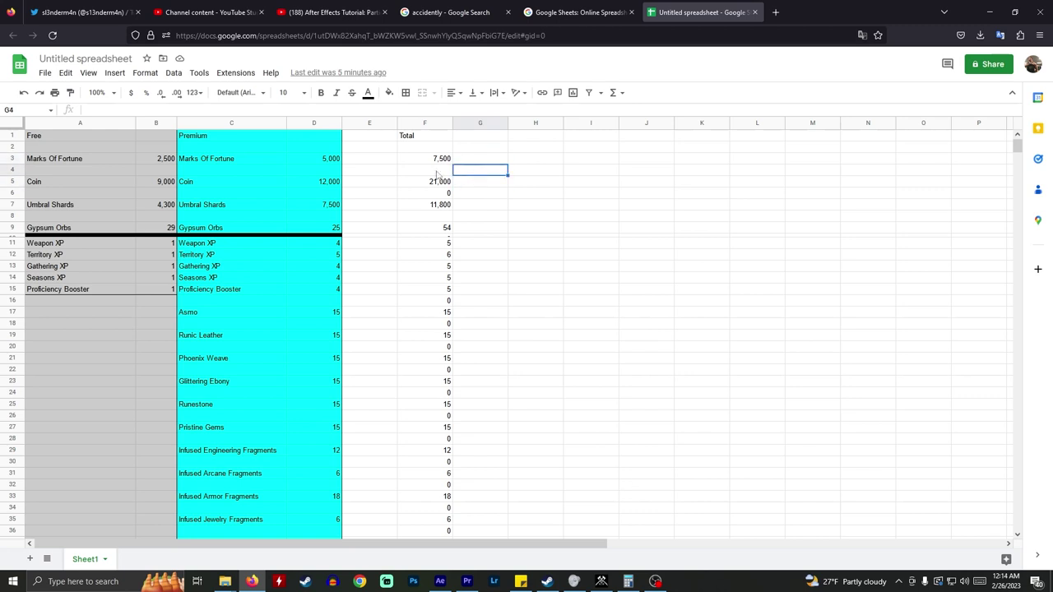
click(401, 172)
click(385, 175)
click(433, 176)
click(484, 168)
click(481, 163)
click(477, 170)
click(403, 246)
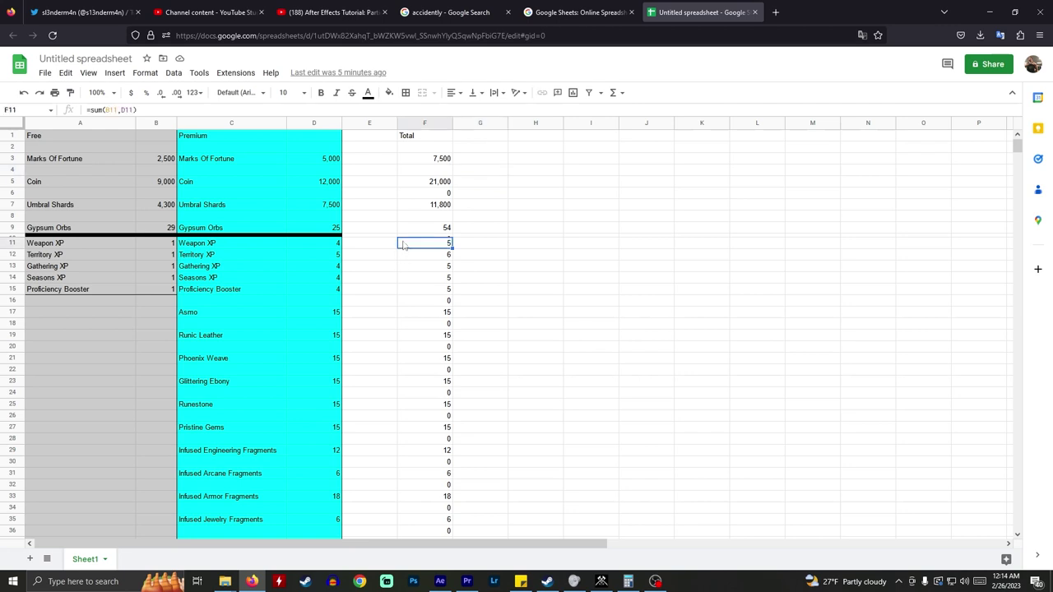
click(378, 234)
click(378, 243)
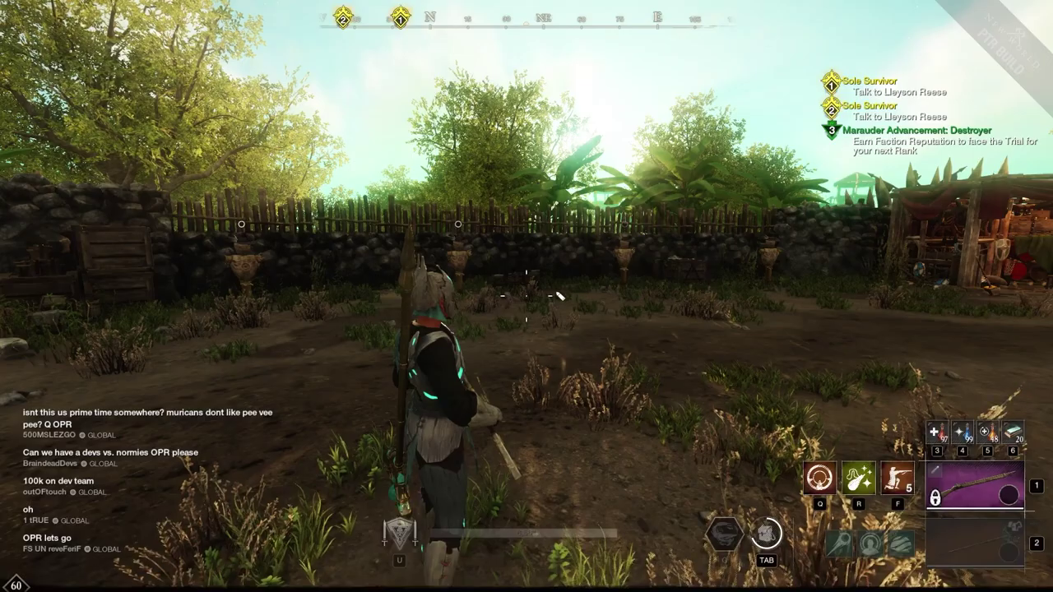
Open the season pass rewards in New World and inspect the premium items on page 1, including the level 2 expedition chest
key(F9)
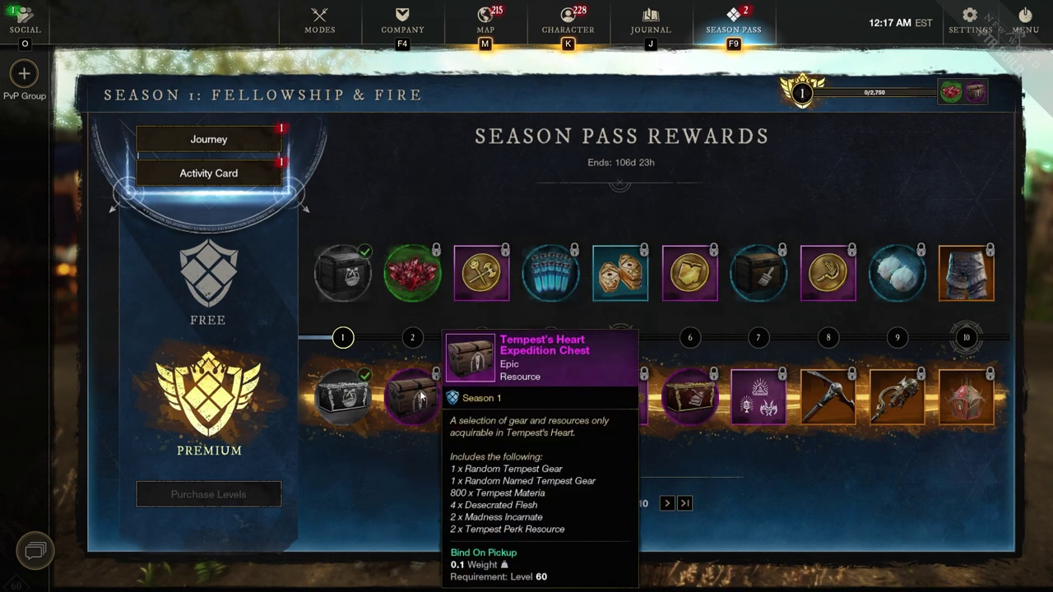
mouse_move(476, 409)
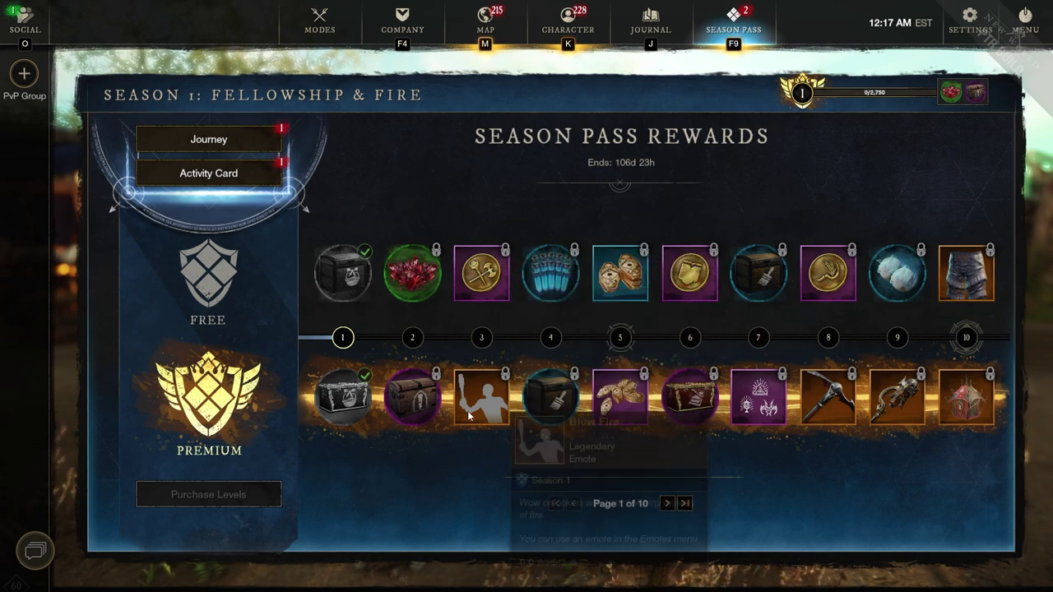
mouse_move(847, 409)
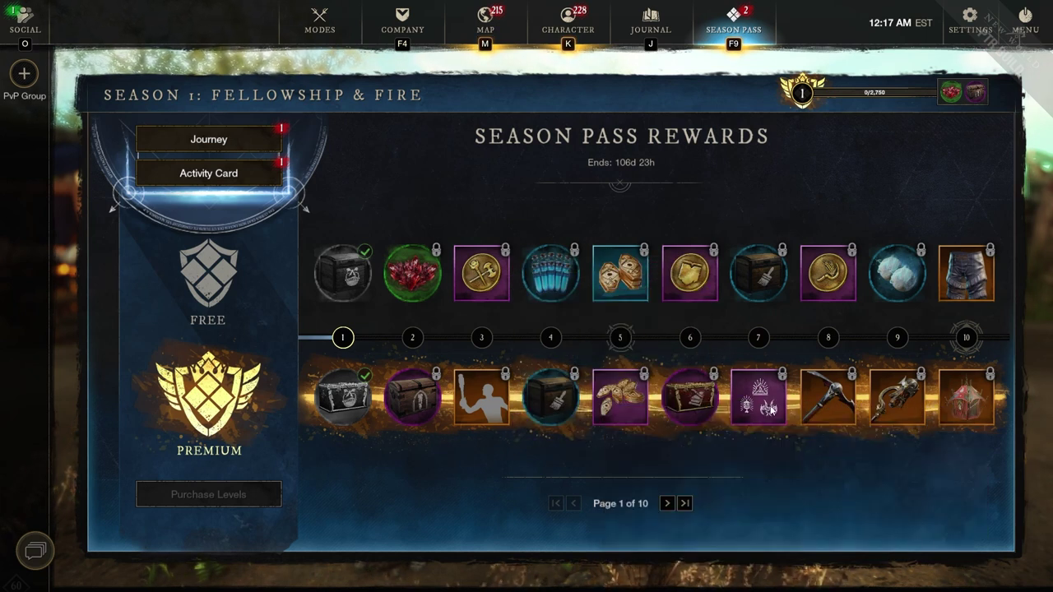
mouse_move(418, 407)
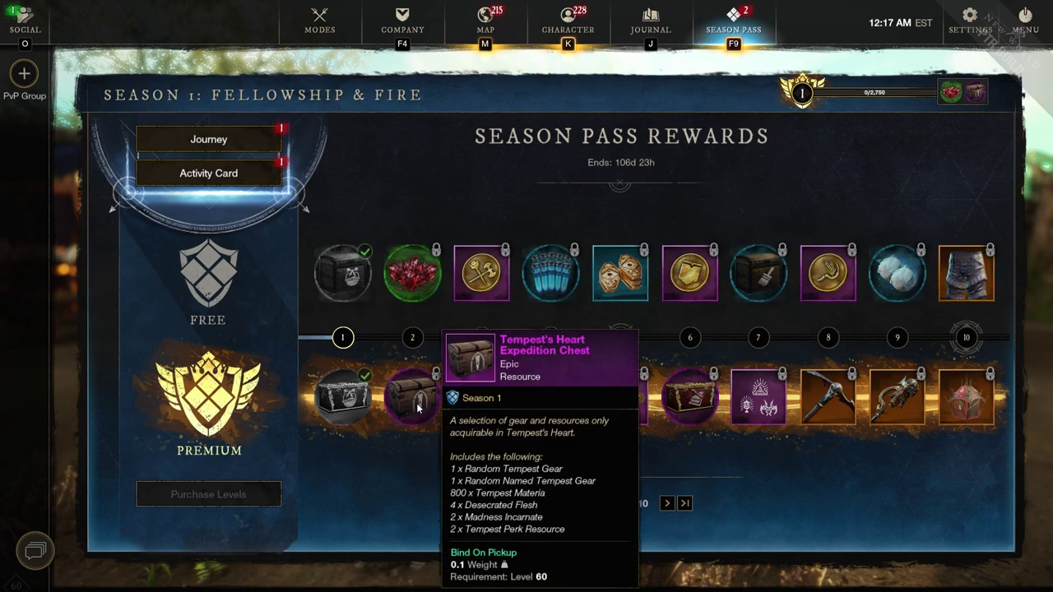
mouse_move(601, 402)
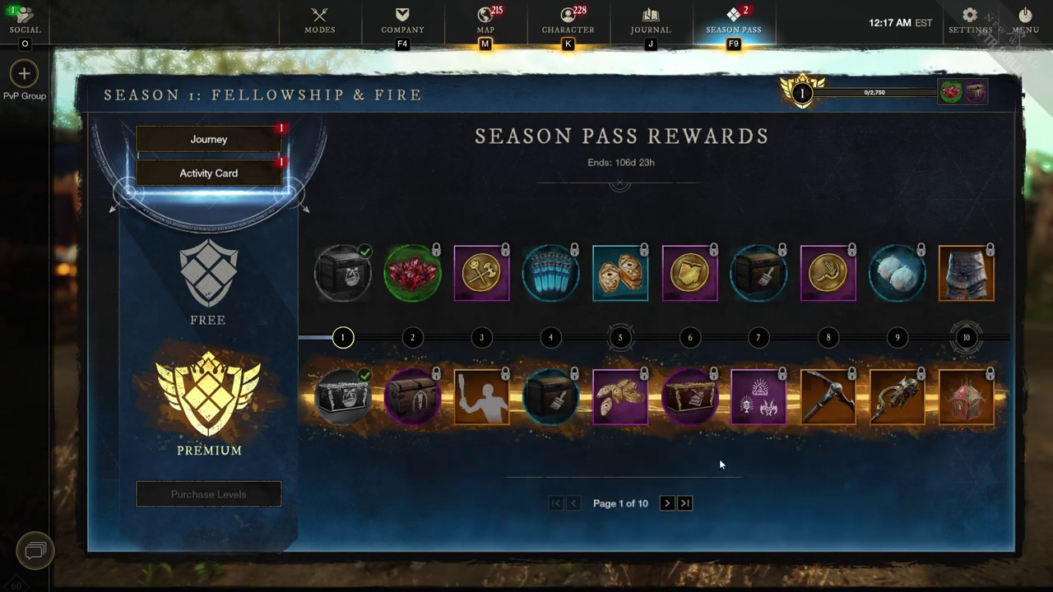
Go to page 2 of the season pass rewards and inspect the premium Inferno chests, the free footwear skin and the Proficiency Booster
click(668, 504)
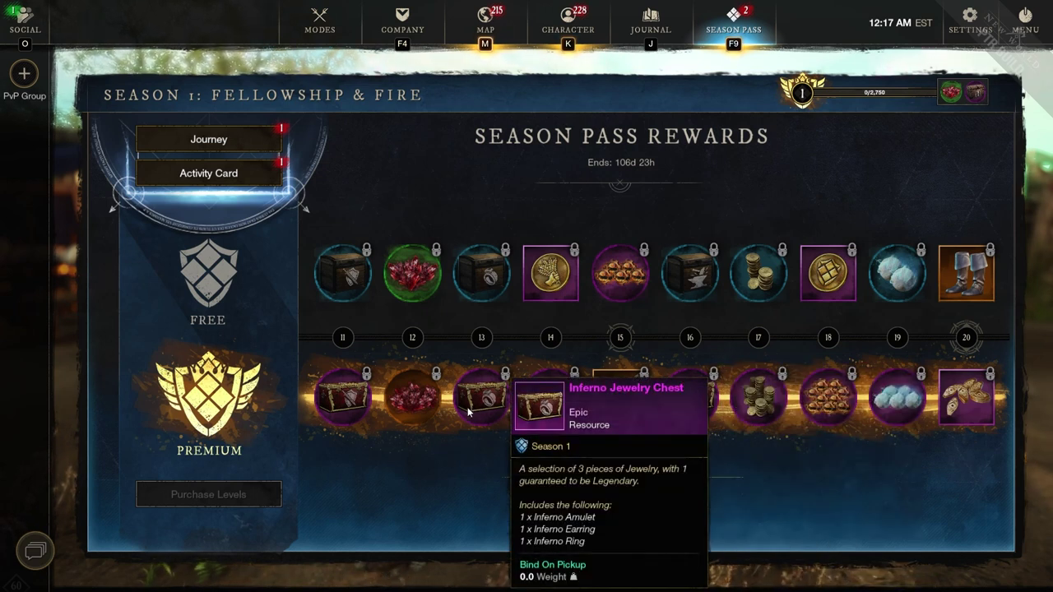
mouse_move(327, 407)
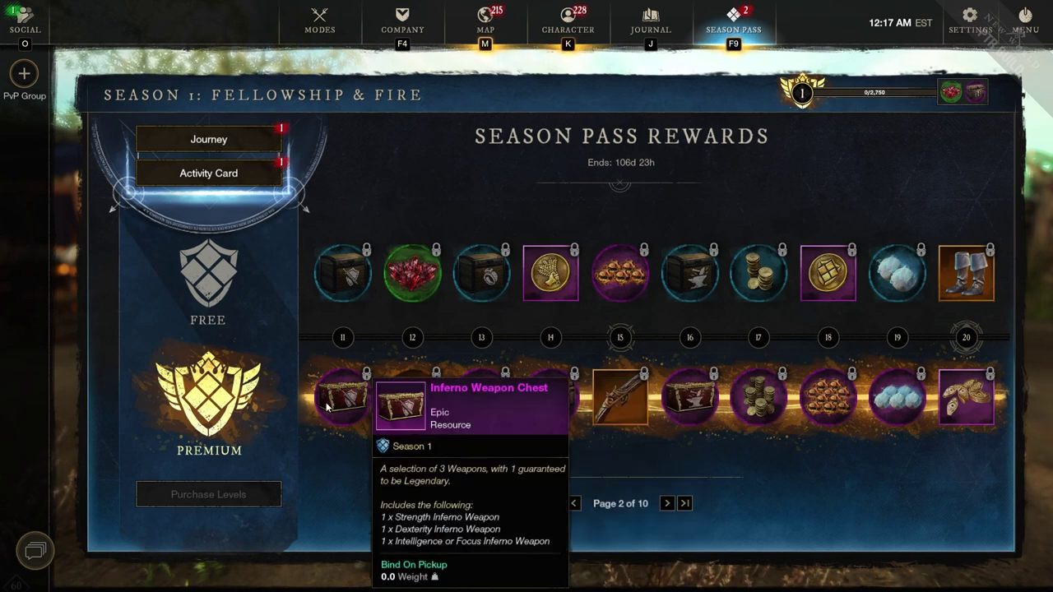
mouse_move(817, 417)
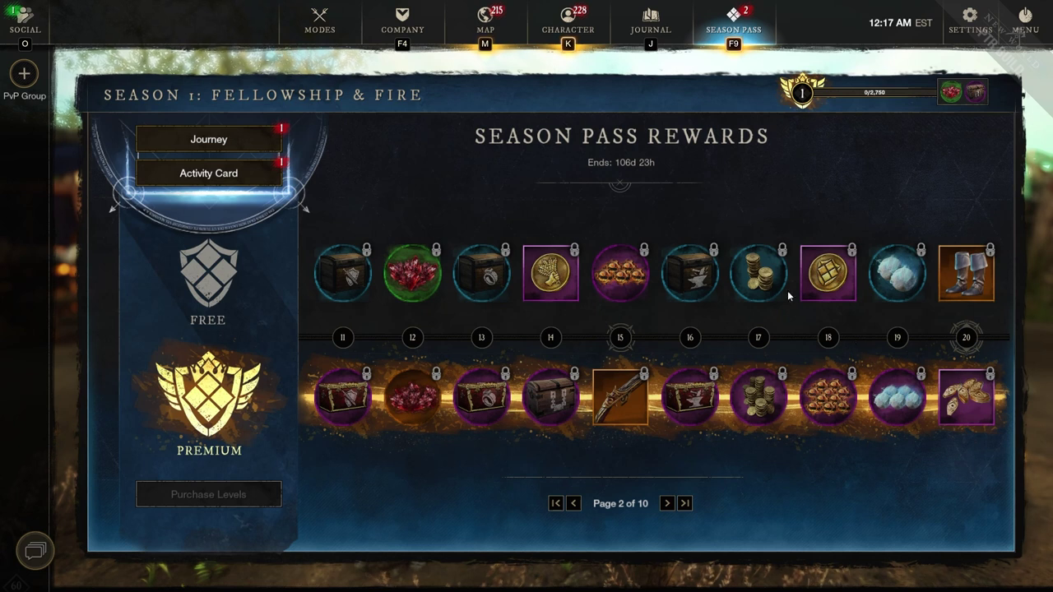
mouse_move(949, 274)
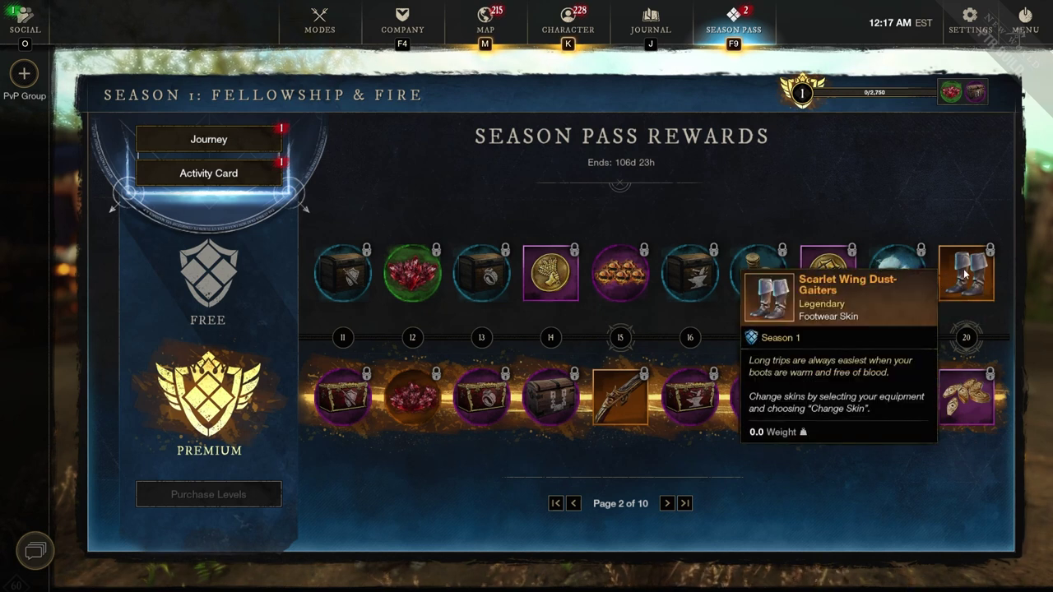
mouse_move(531, 276)
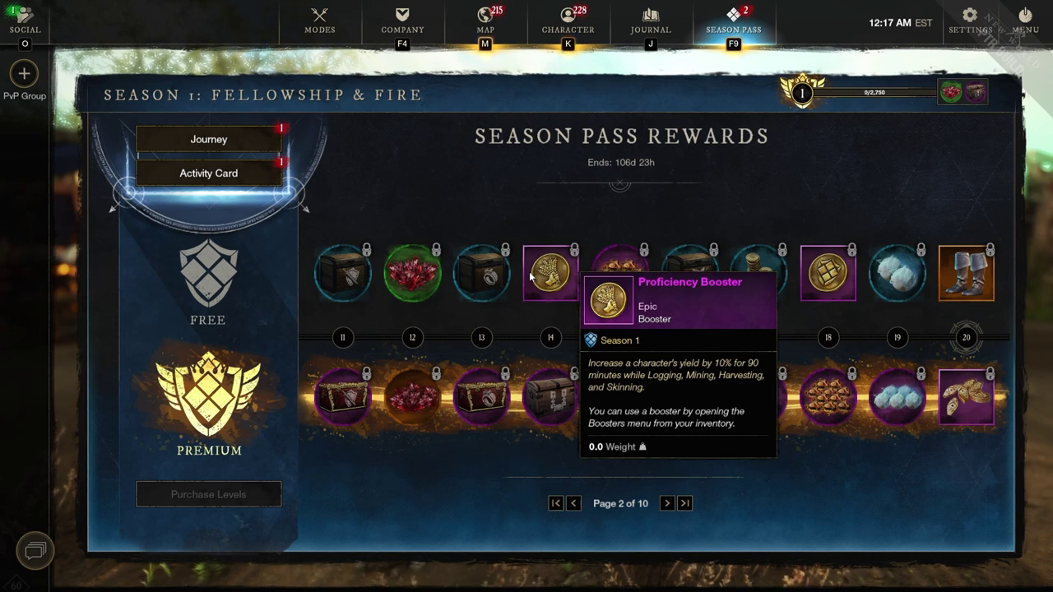
Page through the season pass rewards to page 5, inspecting the free potion reward at level 37 on page 4
click(671, 504)
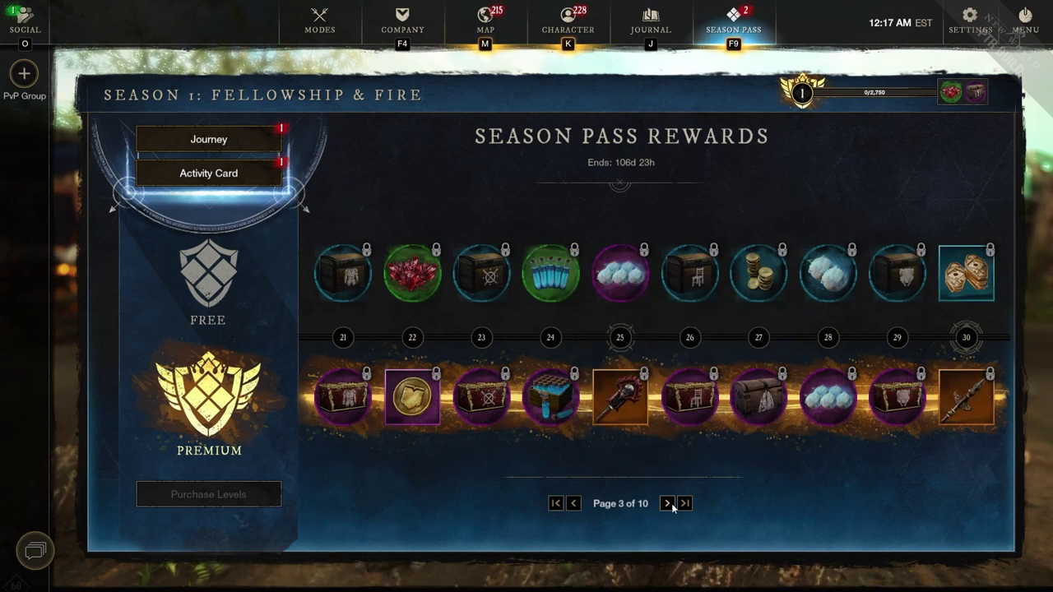
click(671, 503)
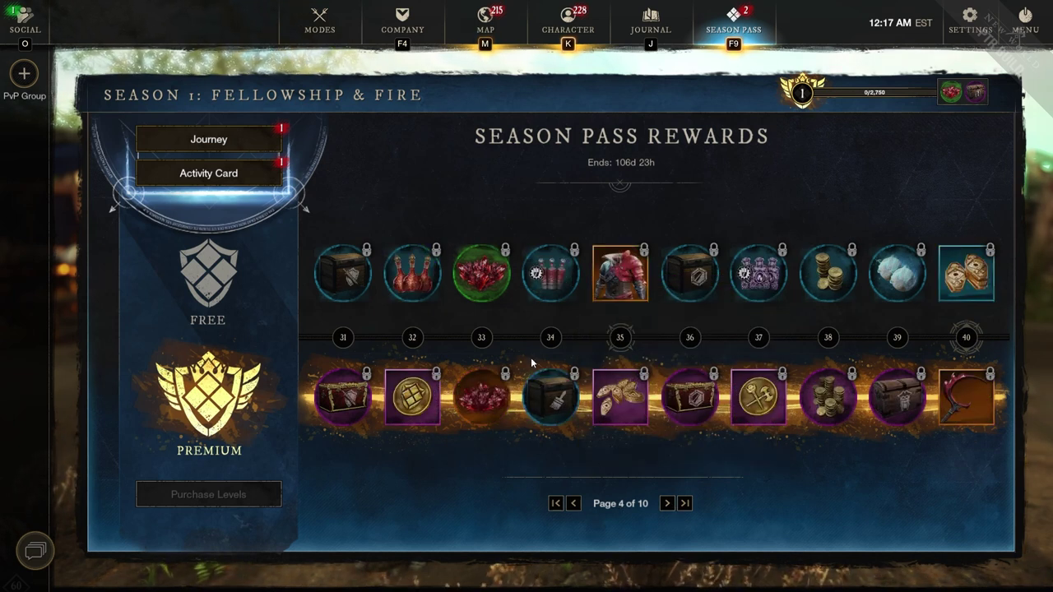
mouse_move(794, 286)
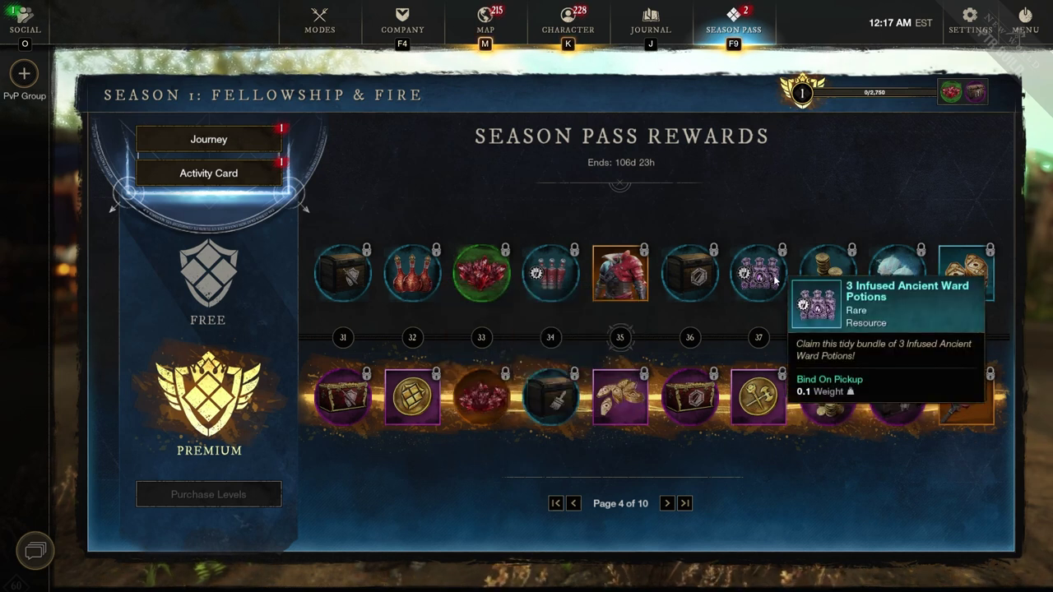
mouse_move(702, 274)
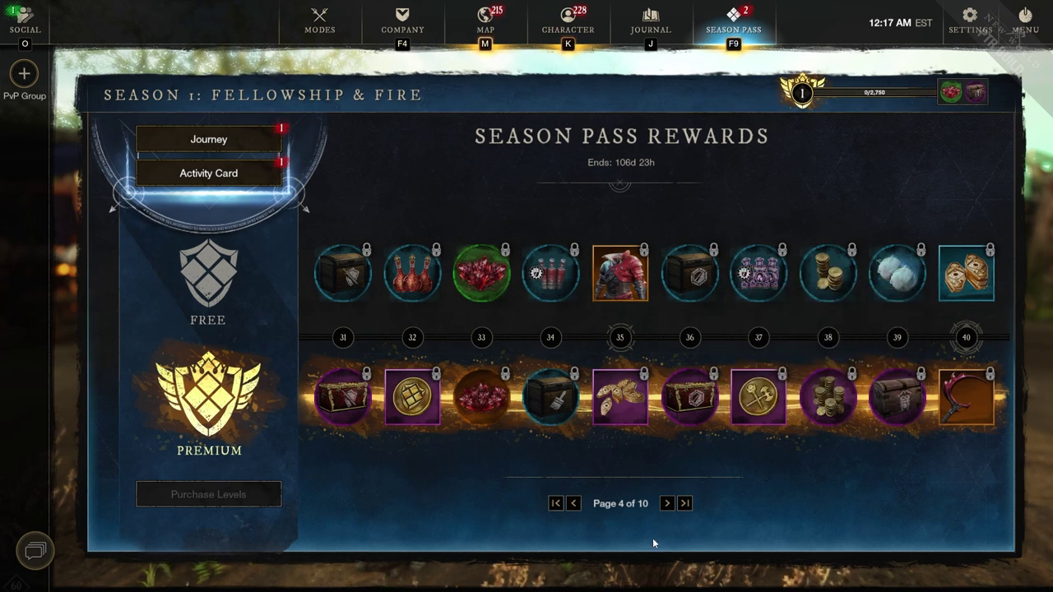
click(667, 504)
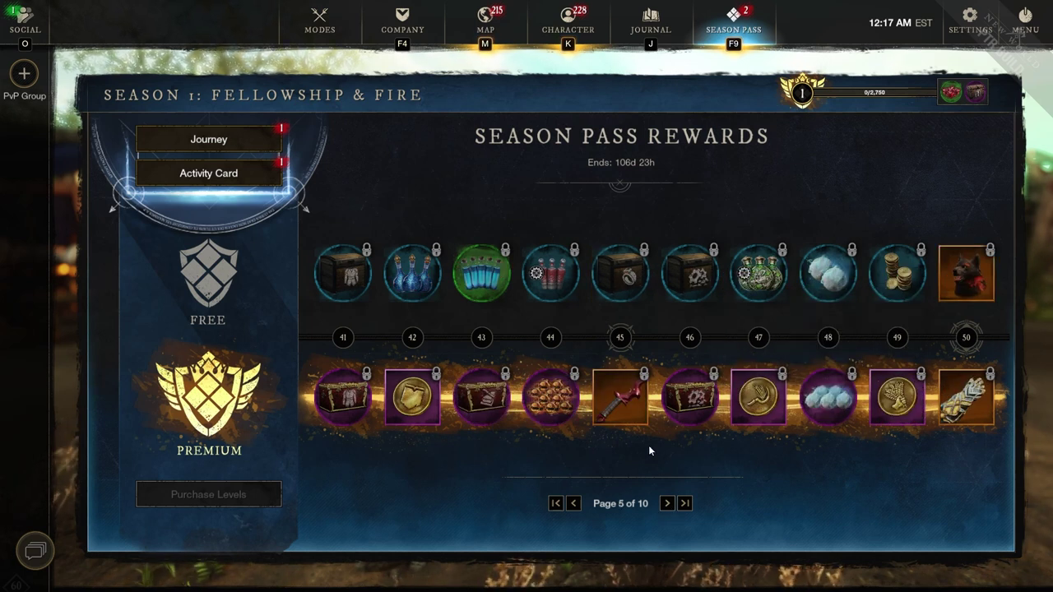
mouse_move(491, 290)
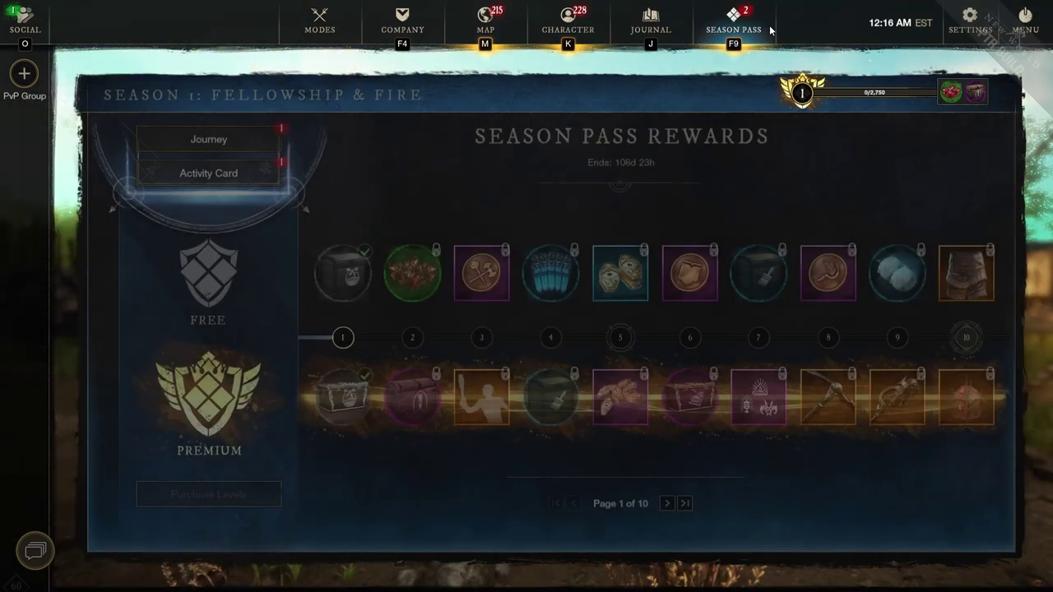
Inspect the free level 5 reward and the Weapon XP Booster on page 1 of the season pass
mouse_move(623, 259)
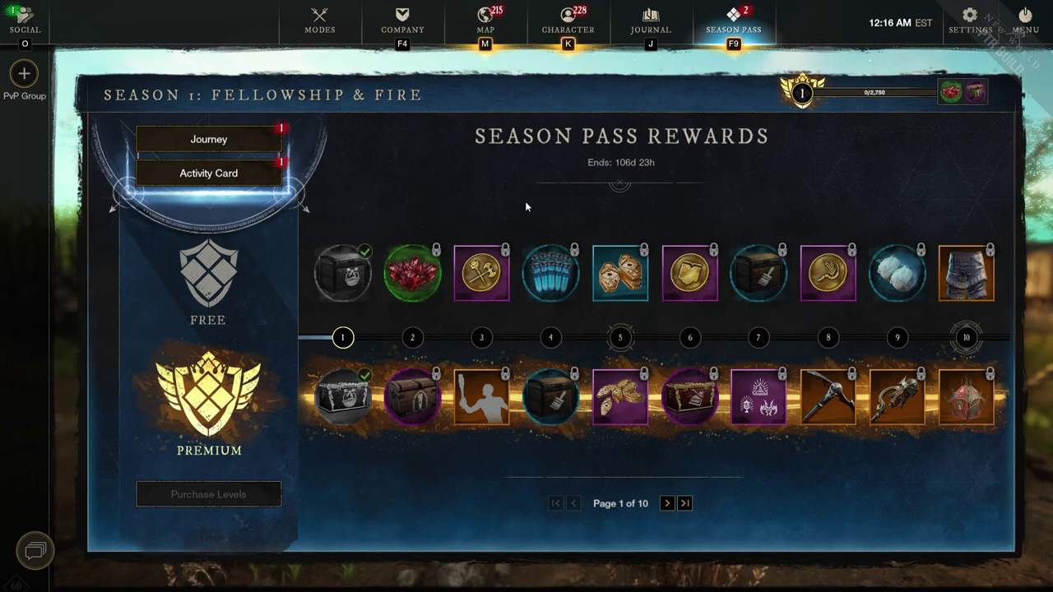
mouse_move(491, 280)
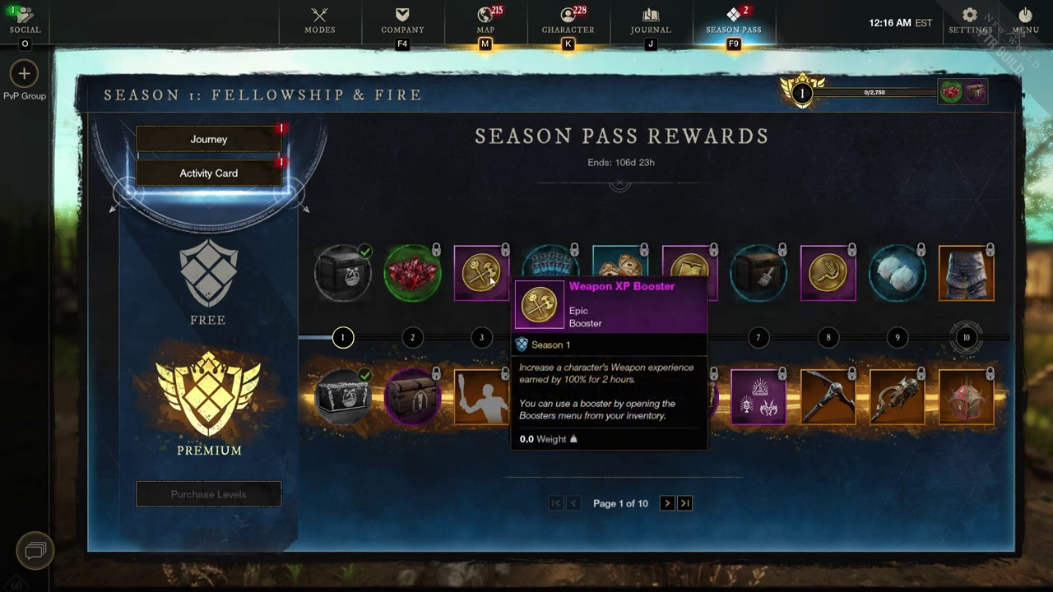